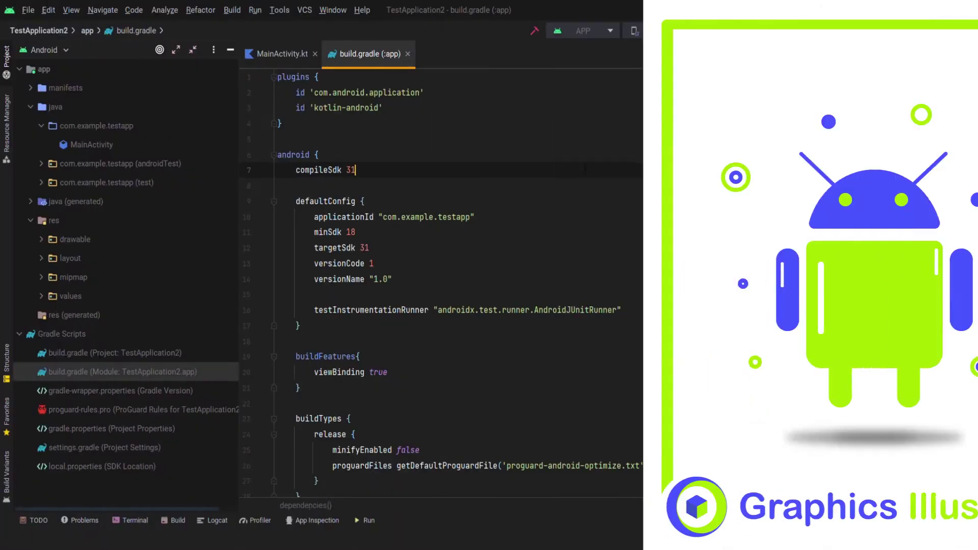
scroll(535, 275, down, 8)
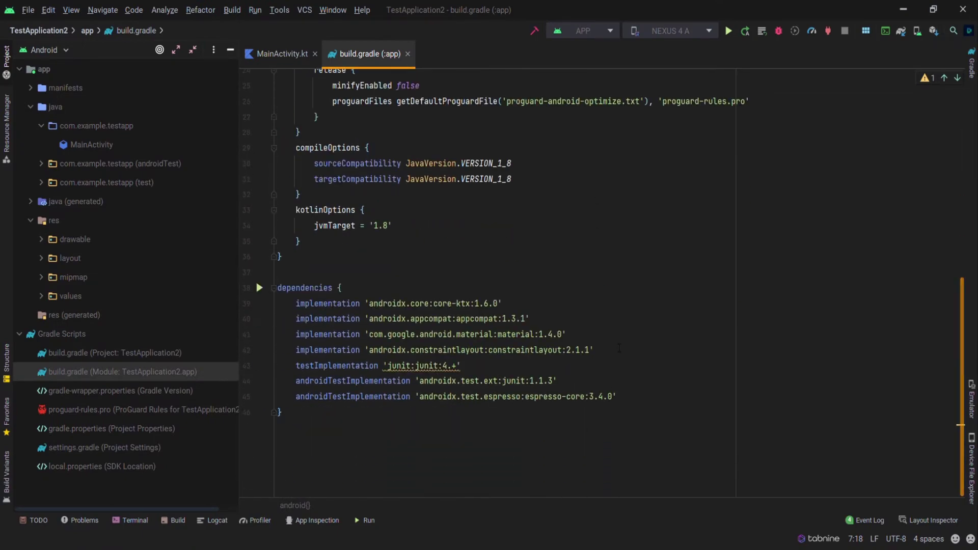
- Add the uCrop 2.2.6-native implementation line to the app build.gradle dependencies
click(612, 349)
key(Return)
text(implementation 'com.github.yalantis:ucrop:2.2.6-native')
drag(548, 383, 296, 382)
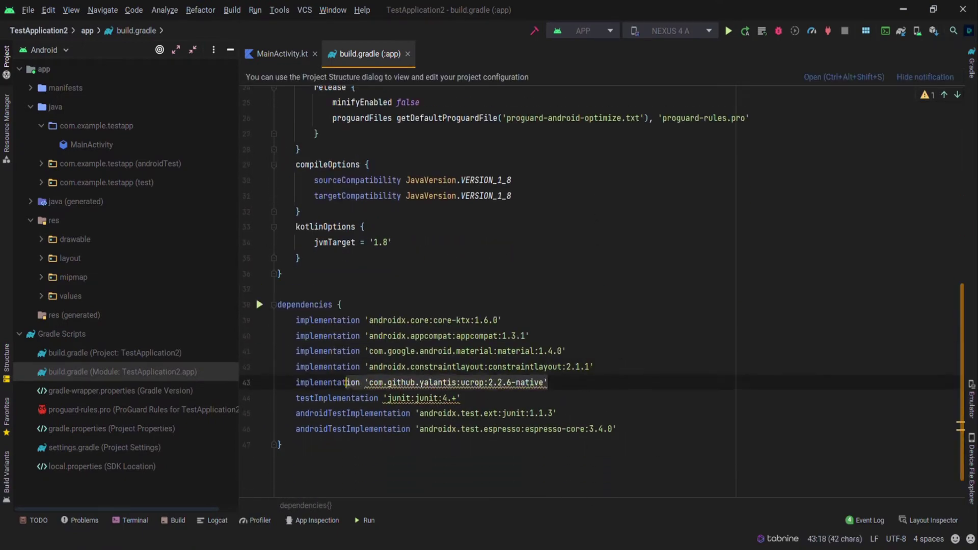
key(End)
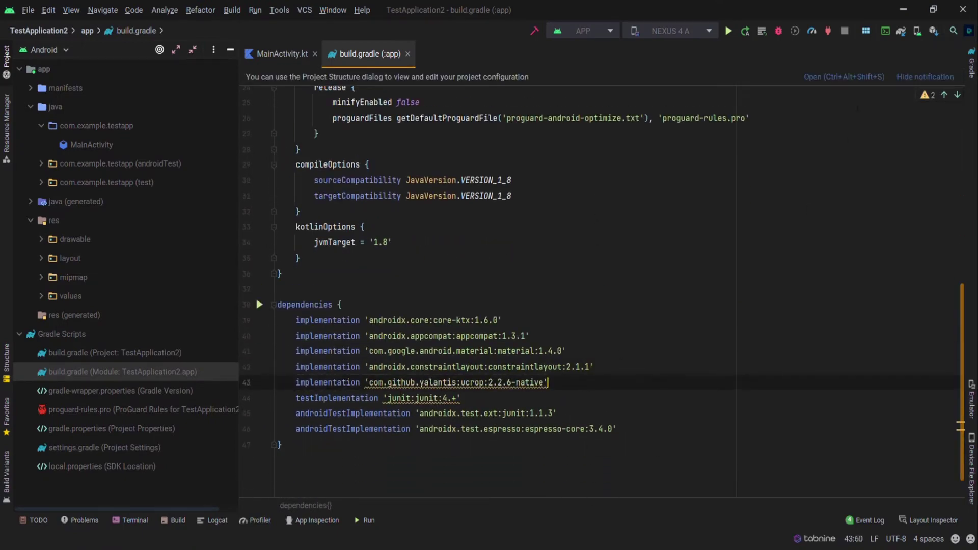
- Add the JitPack maven repository to the project build.gradle, sync, and return to MainActivity.kt
double_click(115, 353)
click(378, 373)
key(Return)
text(maven { url "https://jitpack.io" })
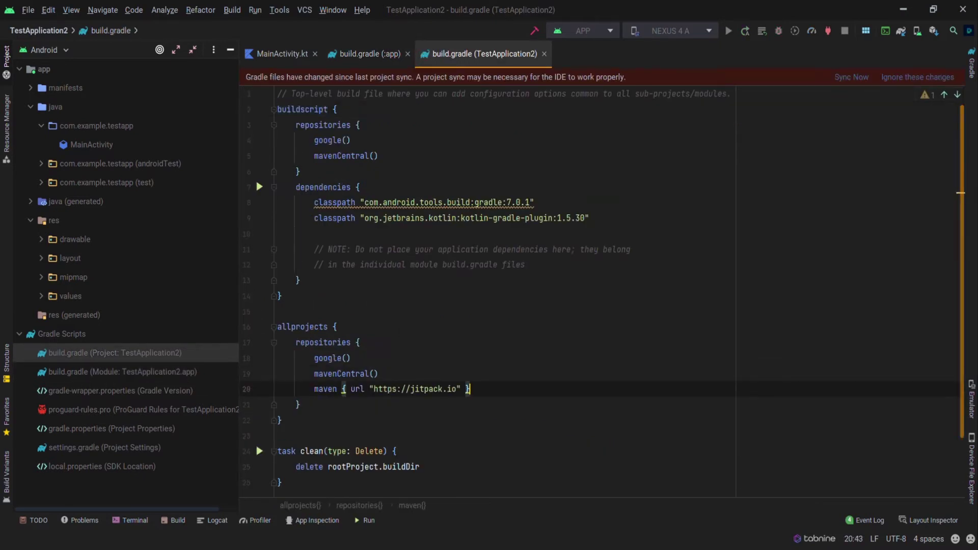
click(852, 77)
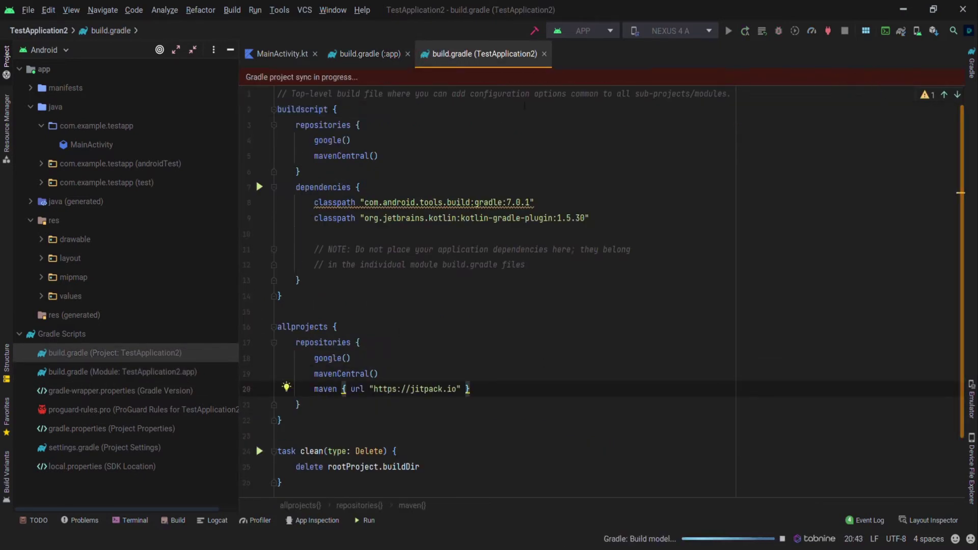
click(279, 53)
middle_click(369, 53)
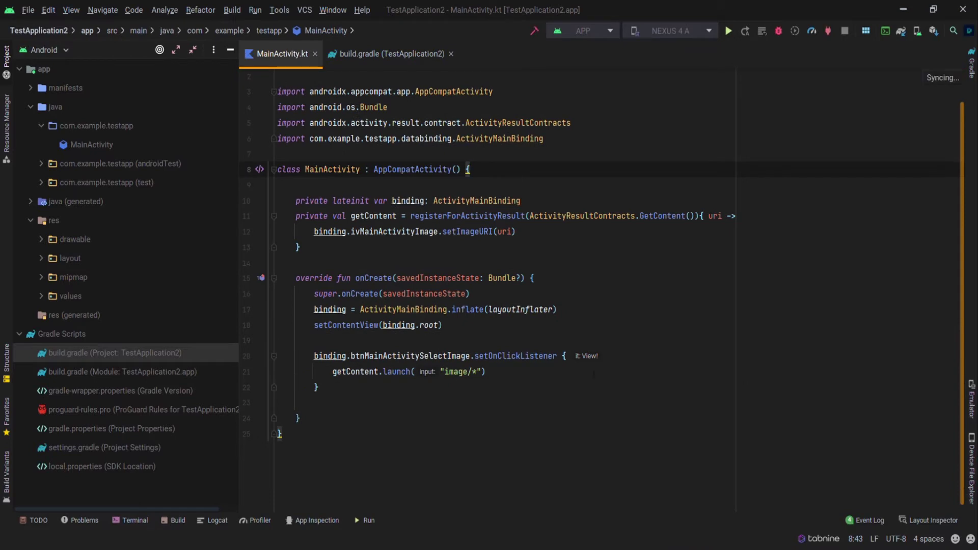
- Below getContent, declare uCropContract as object: ActivityResultContract<List<Uri>, Uri> and generate its overrides
click(466, 402)
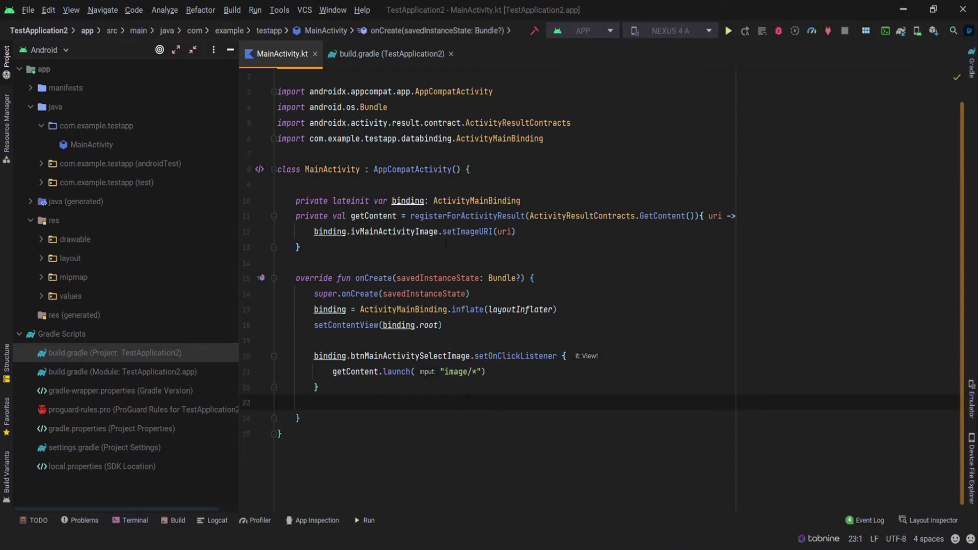
click(433, 249)
key(Return)
key(Return)
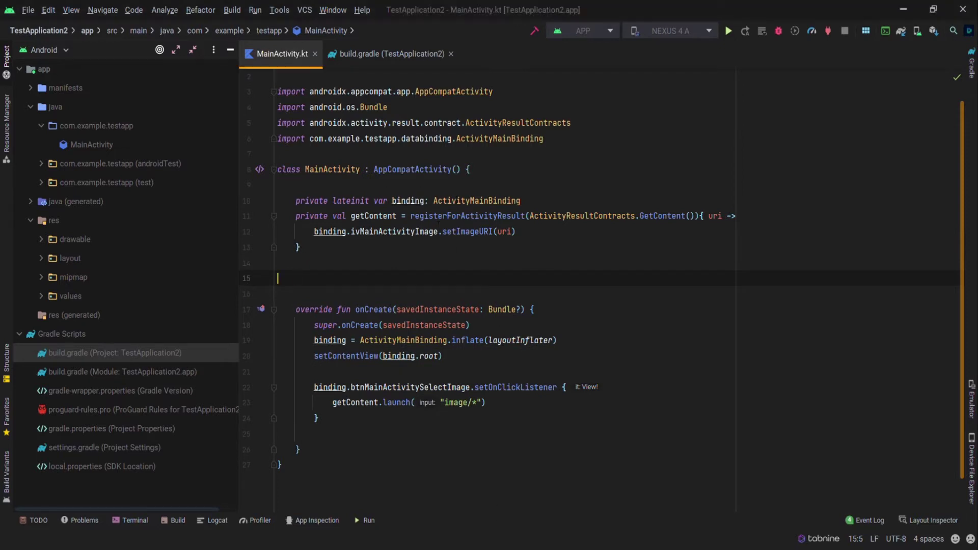
text(private )
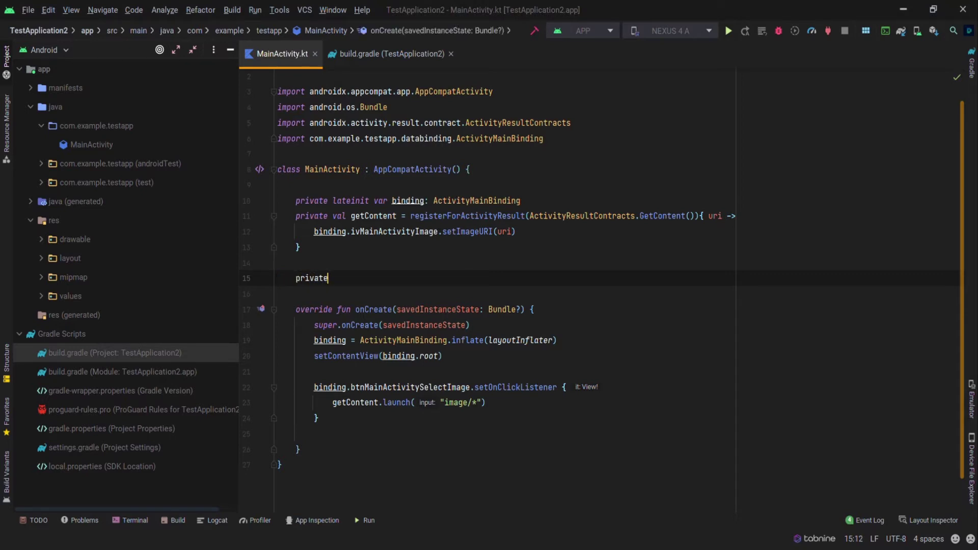
text(val uCropConte)
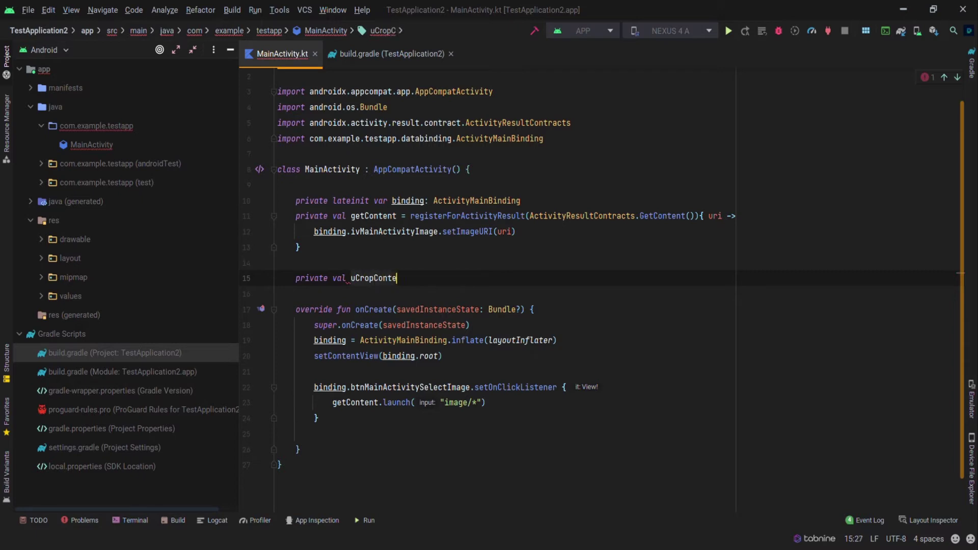
key(BackSpace)
text(ract = A)
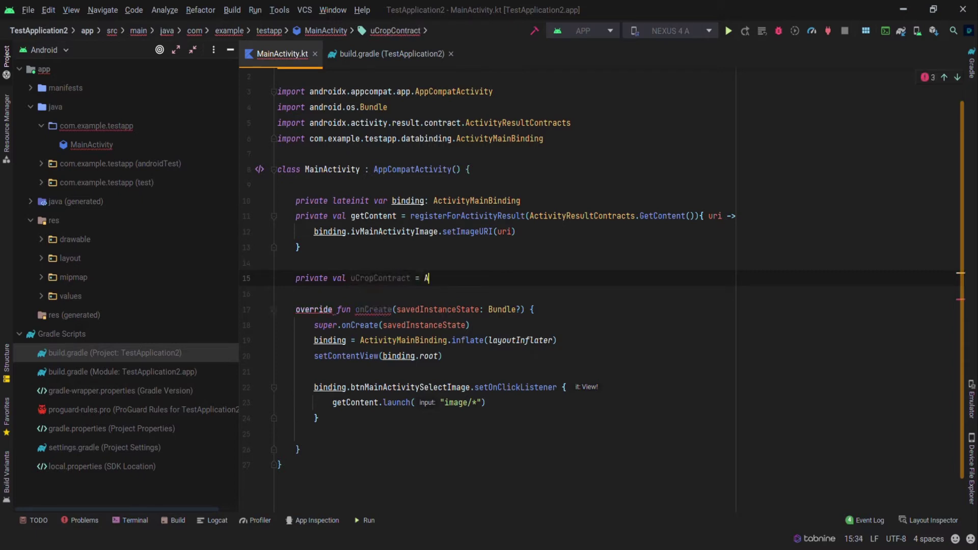
text(ctivityRes)
key(Return)
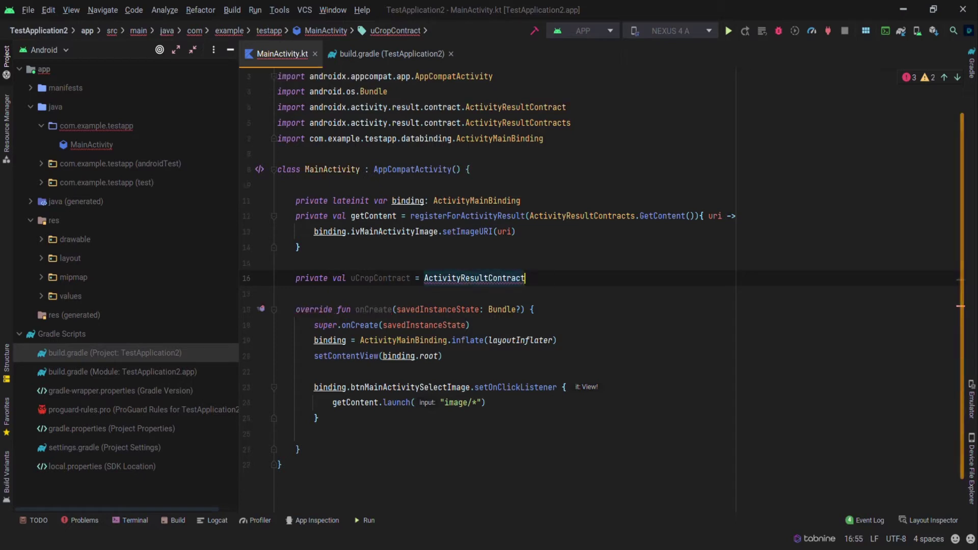
key(ctrl+Left)
text(object:)
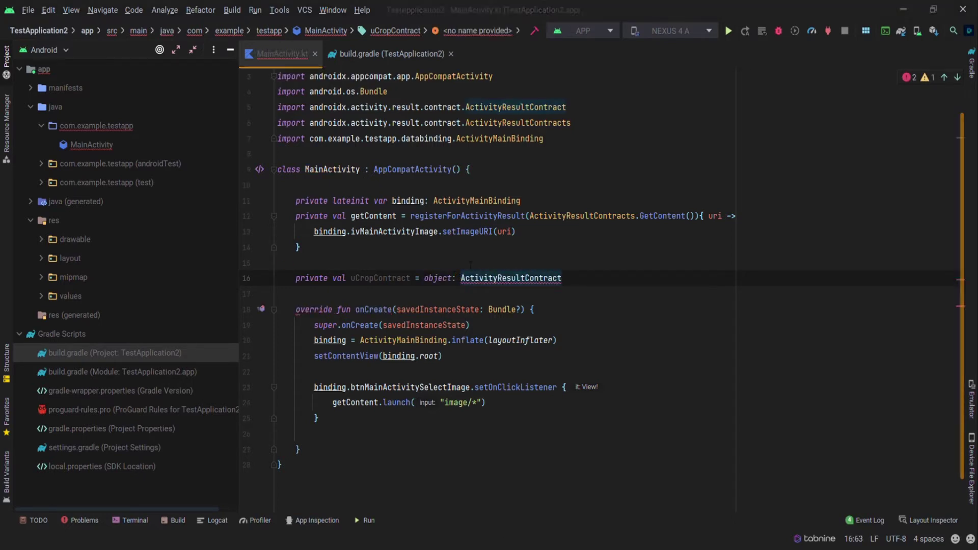
key(End)
text(<List>)
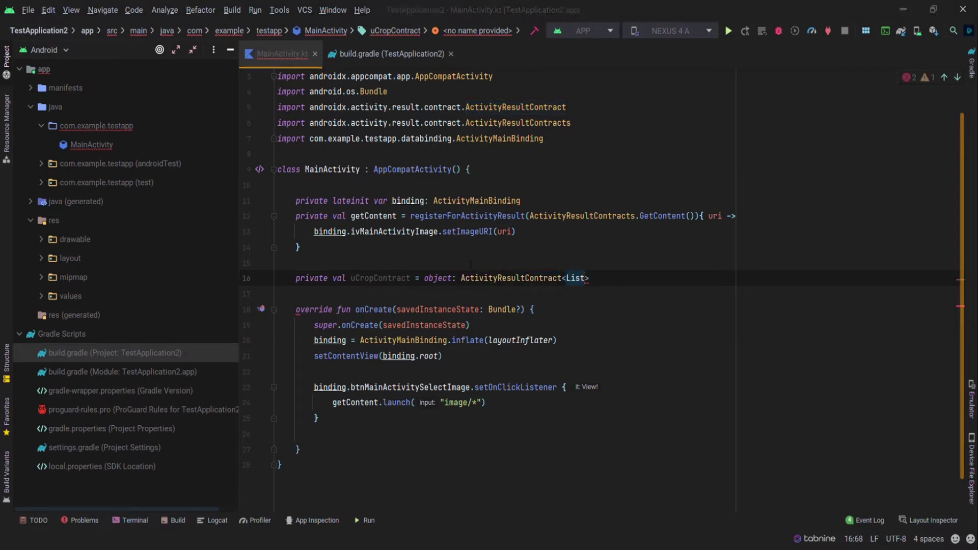
text(<Ur)
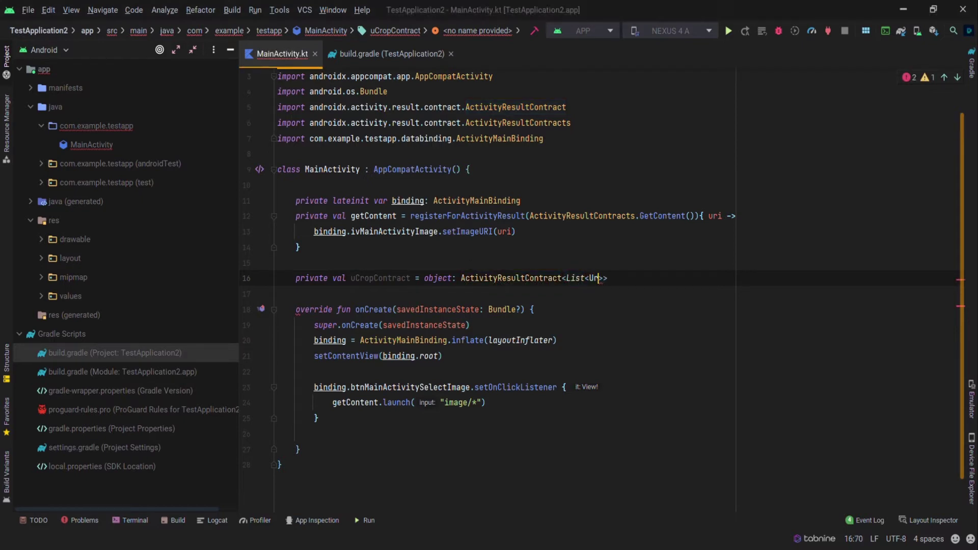
text(i)
key(Right)
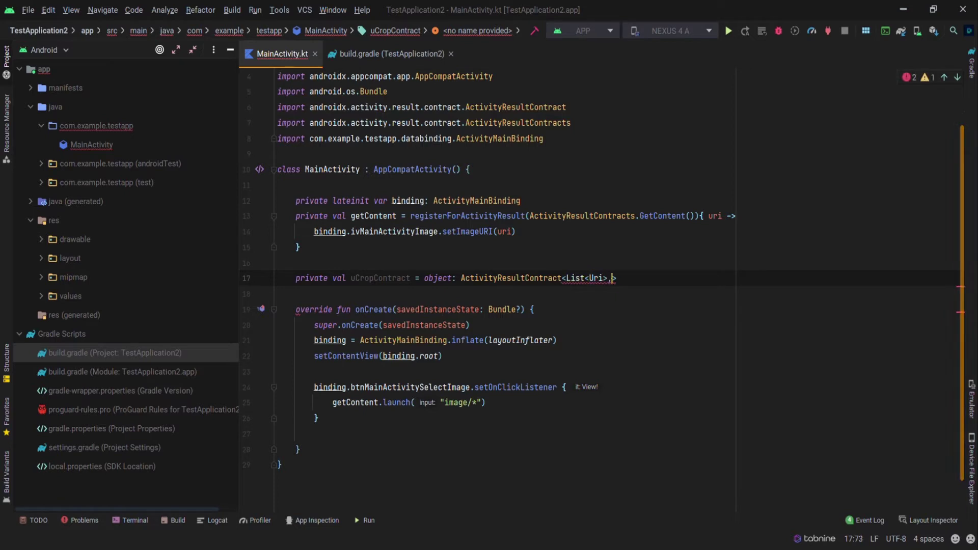
text(, Uri)
key(Right)
text((){)
key(Return)
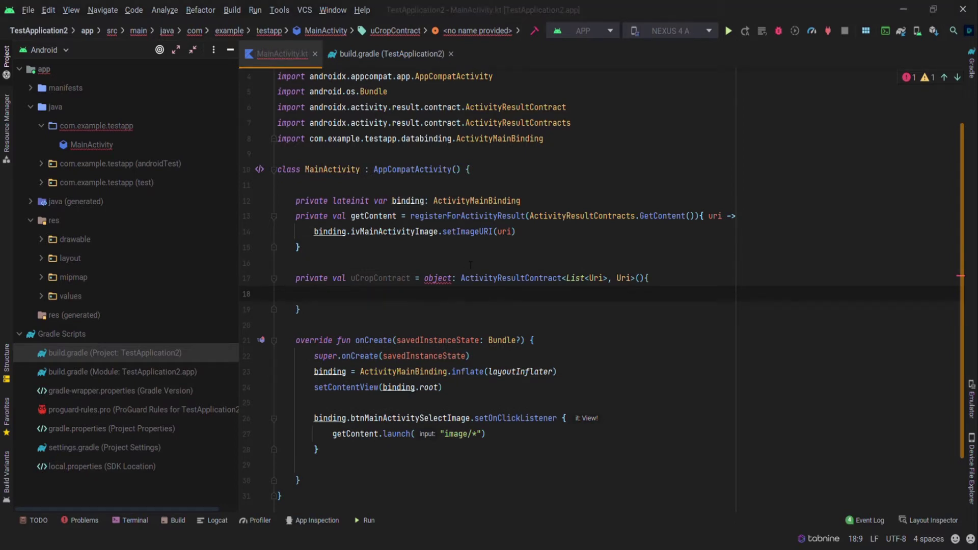
key(ctrl+i)
- Delete the placeholder TODO lines from createIntent and parseResult
key(ctrl+y)
key(Down)
key(Down)
key(Down)
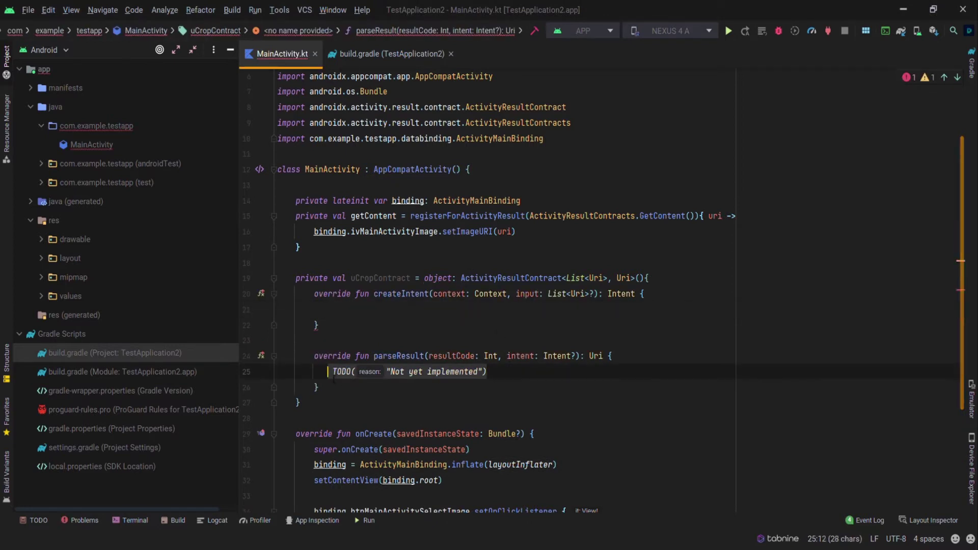
key(ctrl+y)
key(Up)
key(Up)
key(Up)
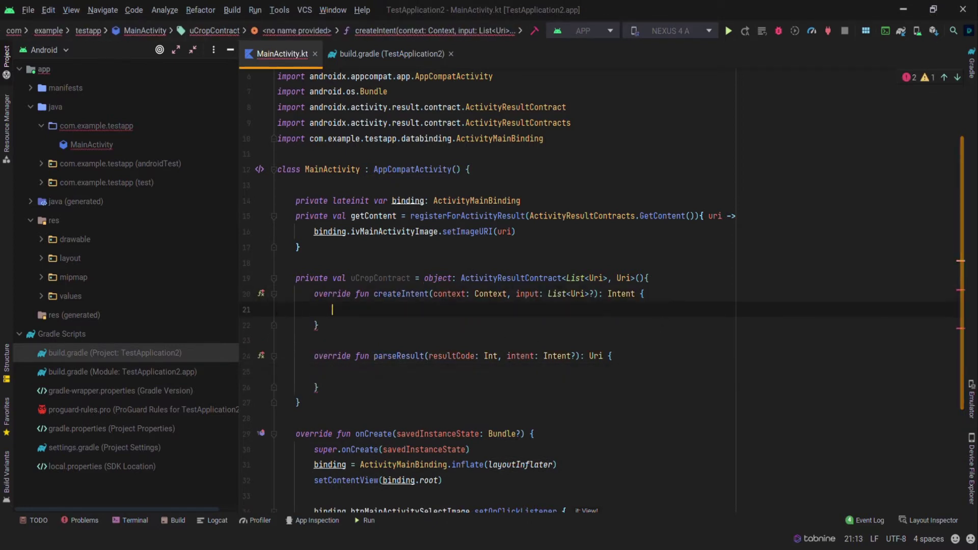
text(val inpur)
text(Ar)
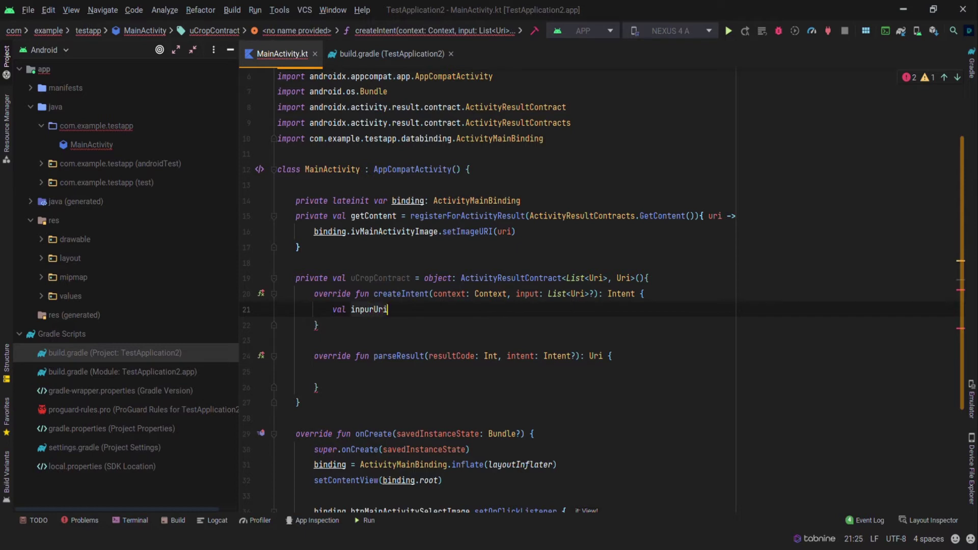
- Define inputUri = input[0] and outputUri = input[1], making the input list non-nullable
key(BackSpace)
key(BackSpace)
key(BackSpace)
text(tUri = )
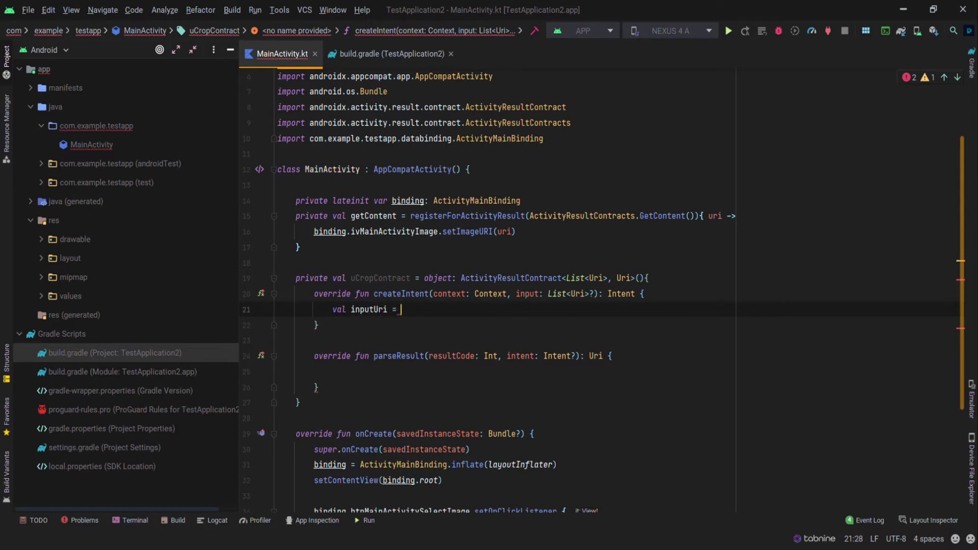
text(input)
text([0)
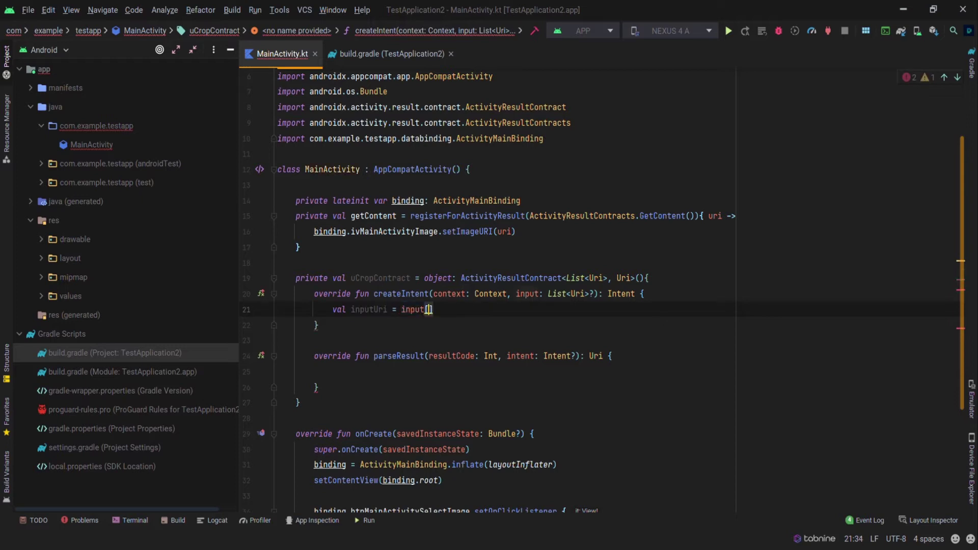
key(End)
key(Return)
text(val )
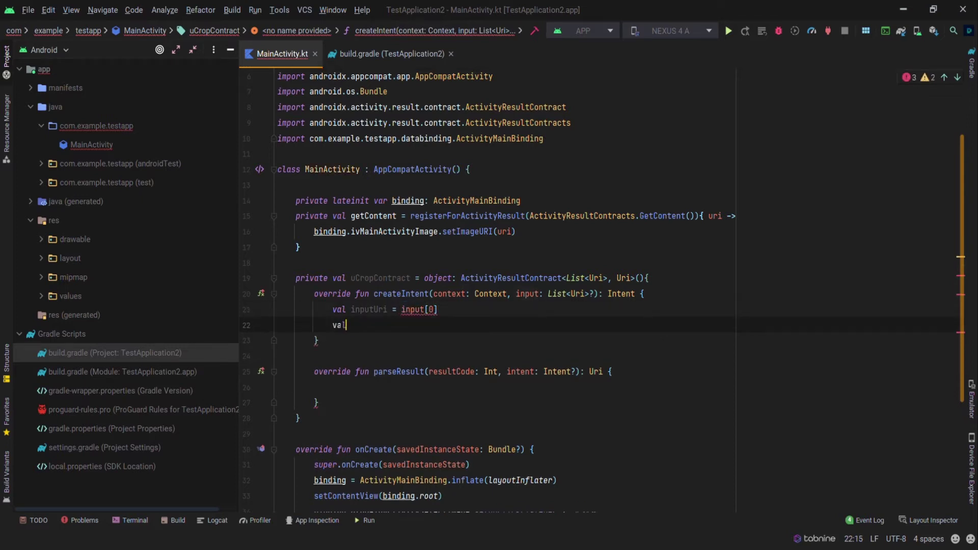
text(output)
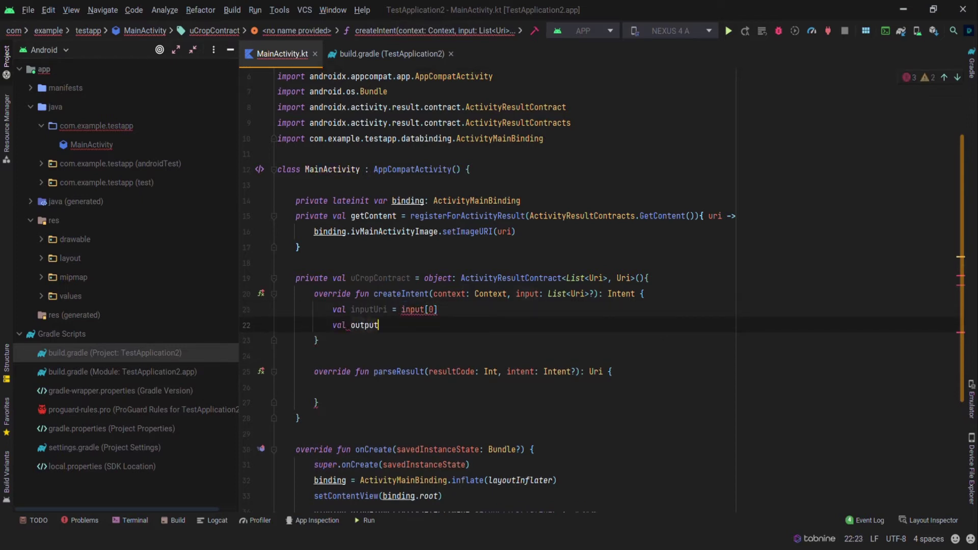
text(Uri = input[1)
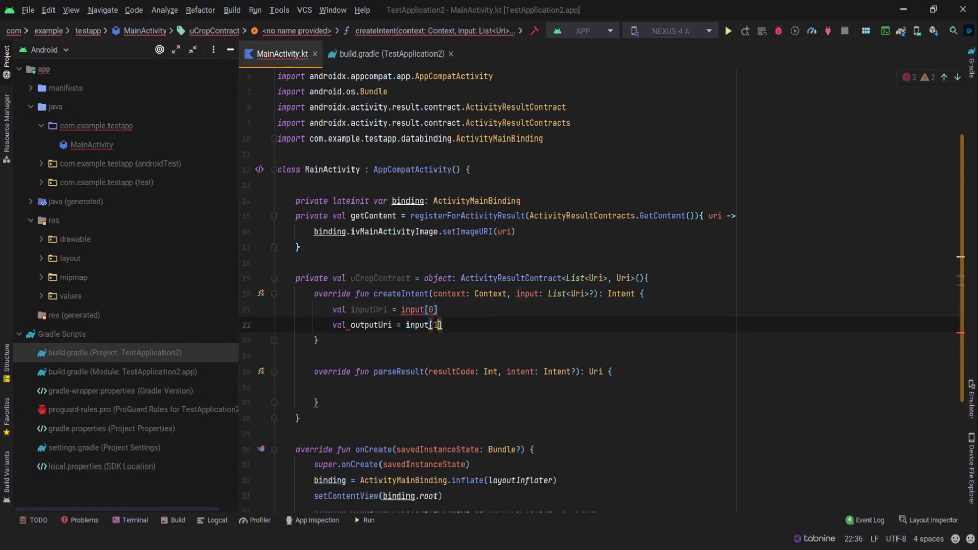
key(Home)
key(Left)
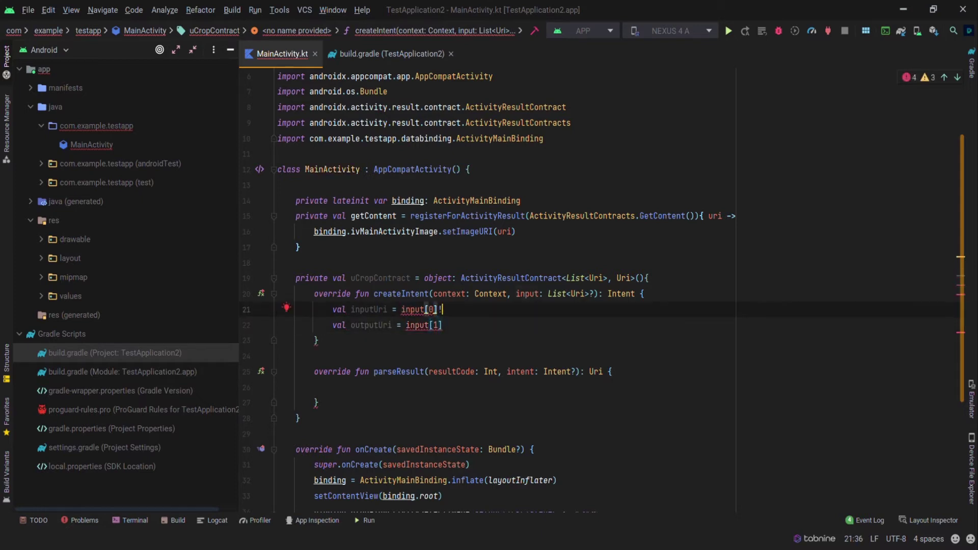
key(BackSpace)
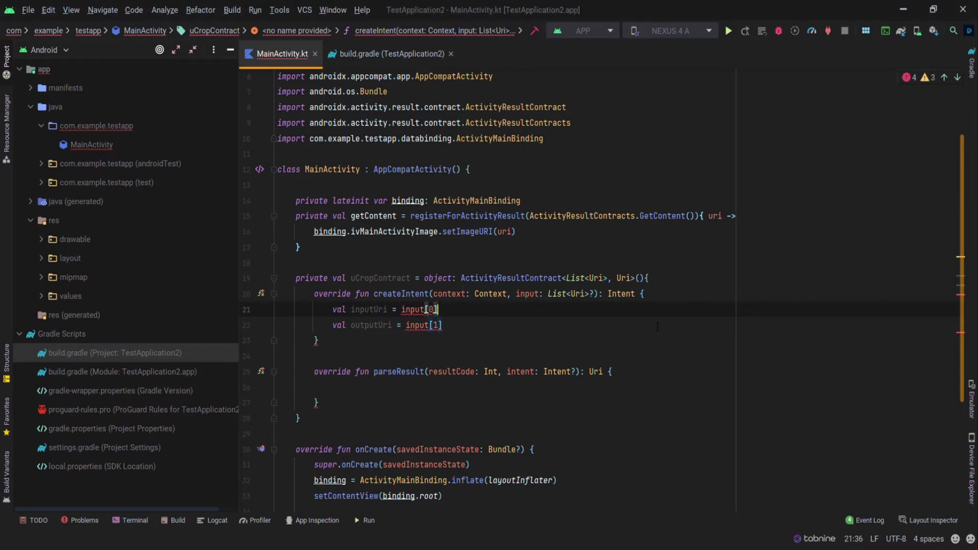
key(BackSpace)
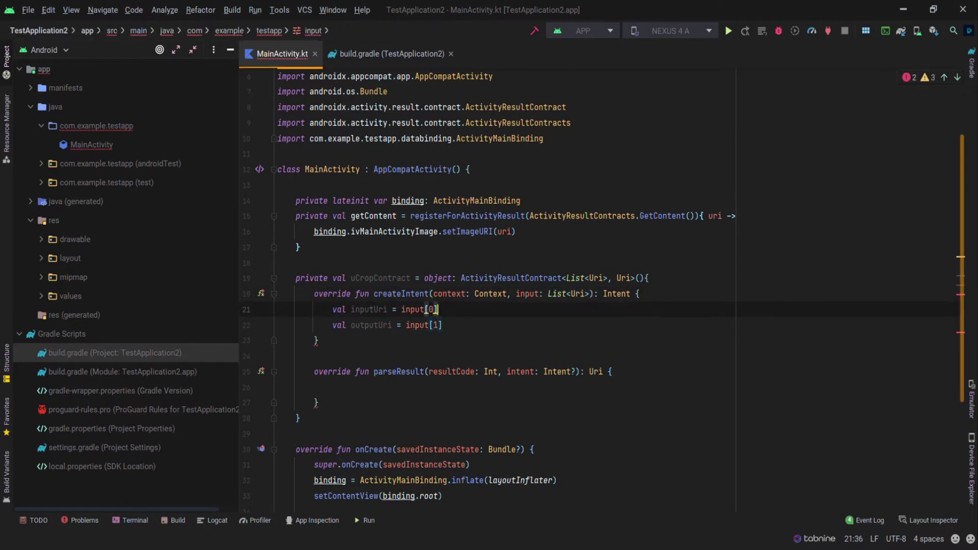
click(484, 332)
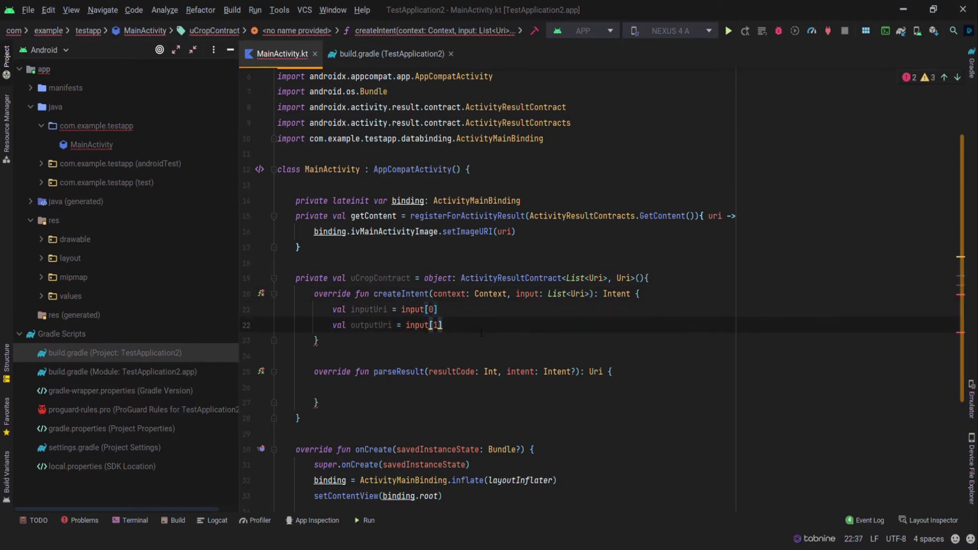
key(Return)
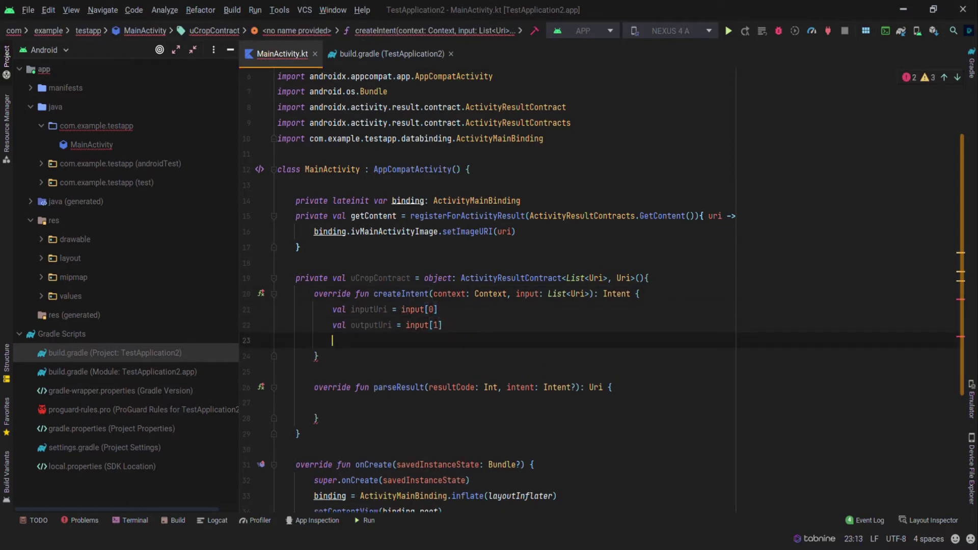
- Declare uCrop = UCrop.of(inputUri, outputUri) with aspect ratio 5f:5f and max size 800×800
key(Return)
text(val c)
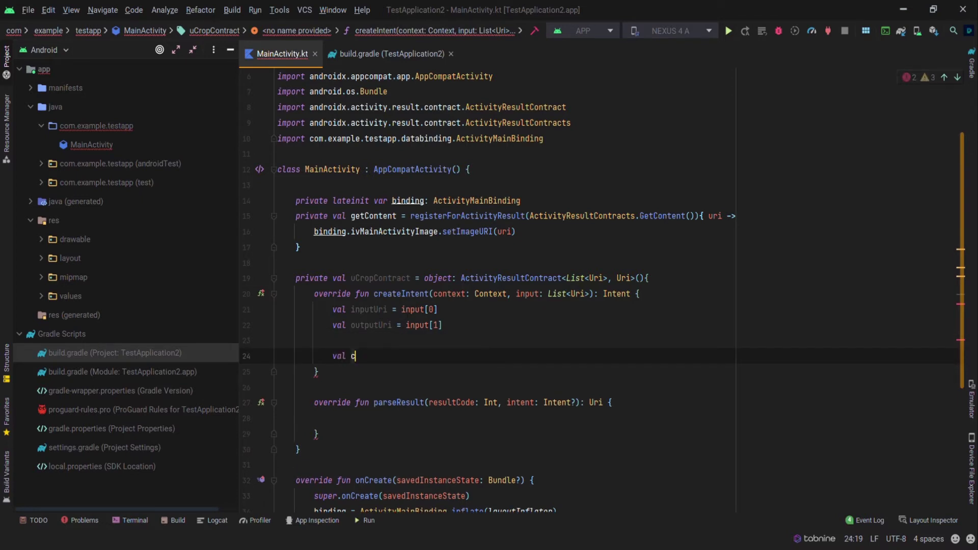
key(BackSpace)
text(uCrop = UCrop)
key(Return)
text(.of)
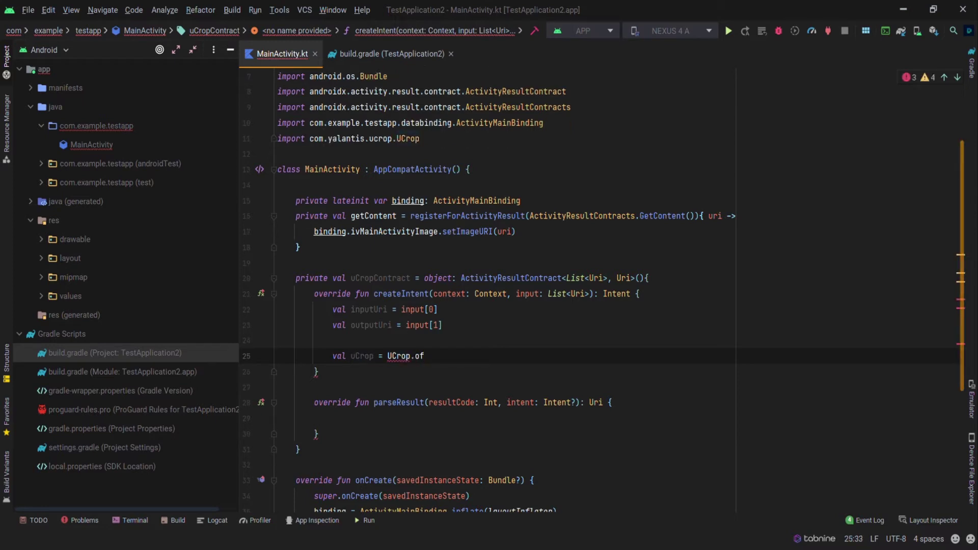
text((inputUr)
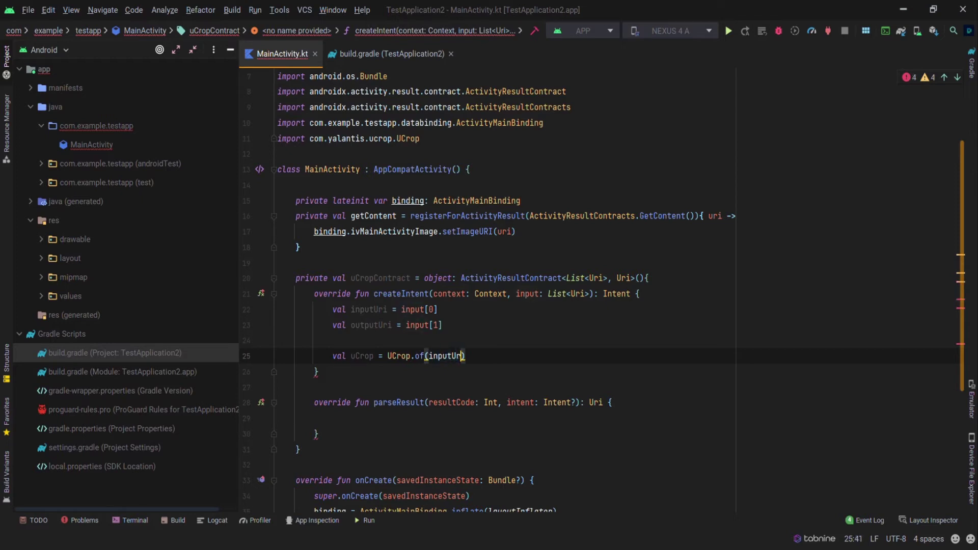
text(i, output)
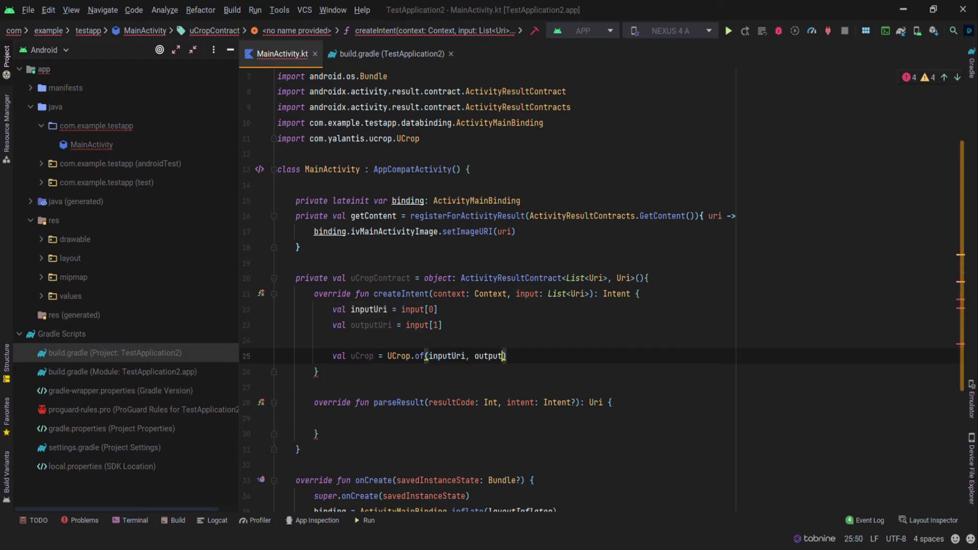
text(Uri)
key(Return)
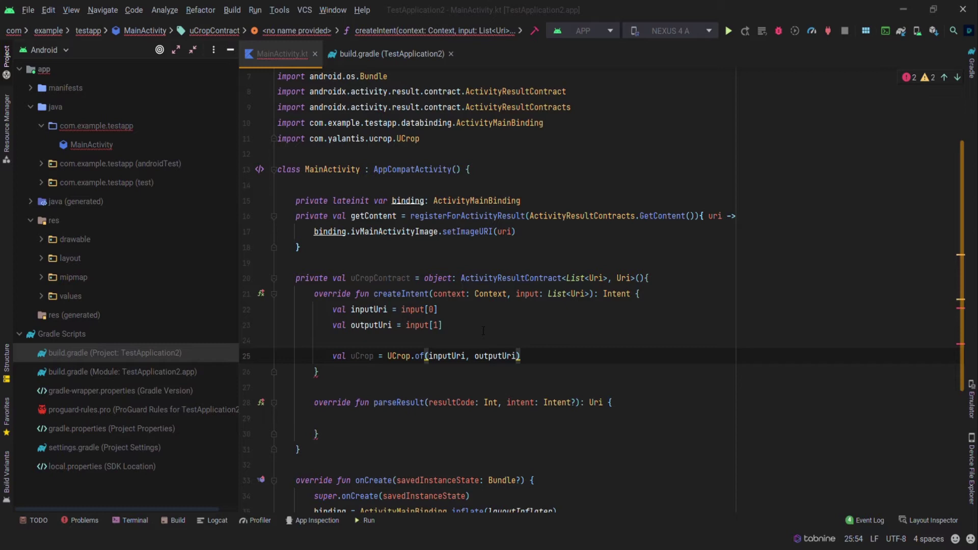
key(Return)
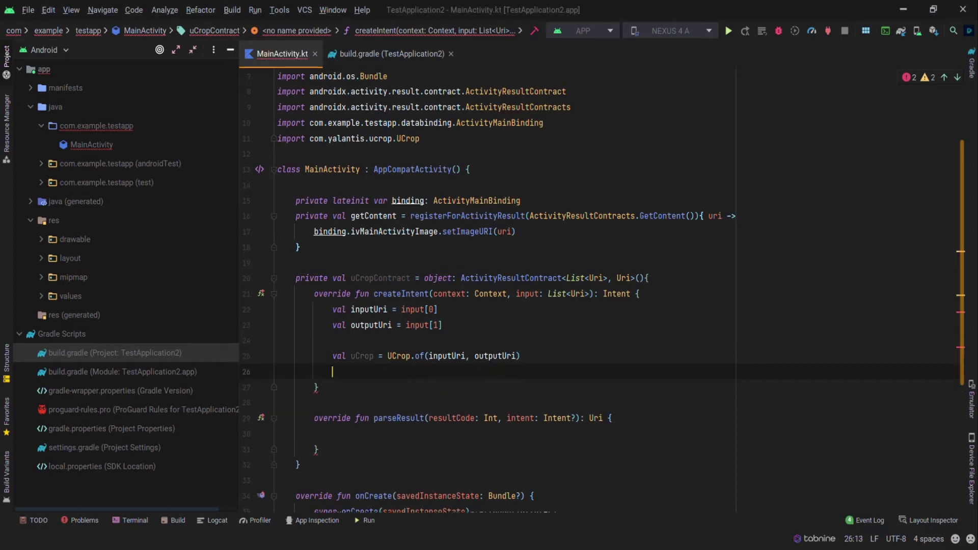
text(.with)
text(AspectRatio(5f,5f)
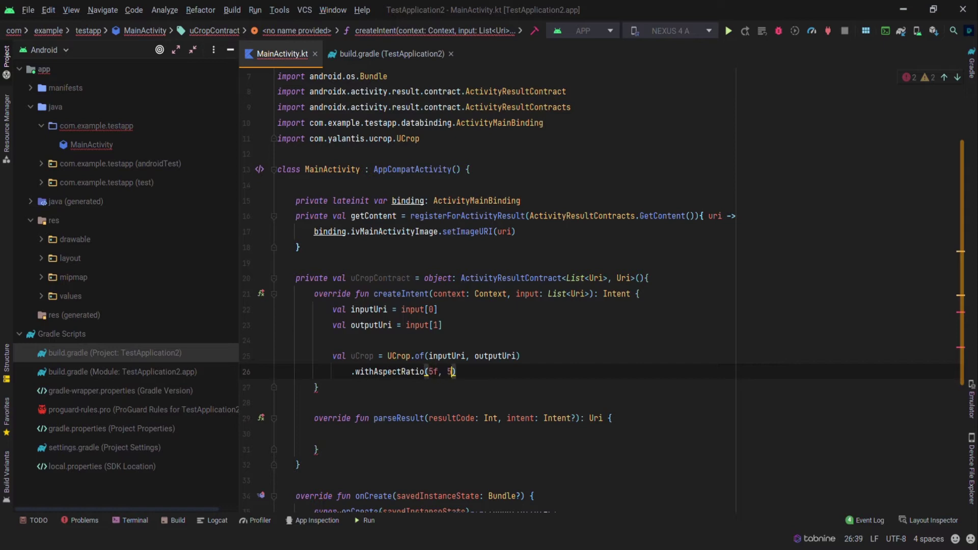
key(End)
key(Return)
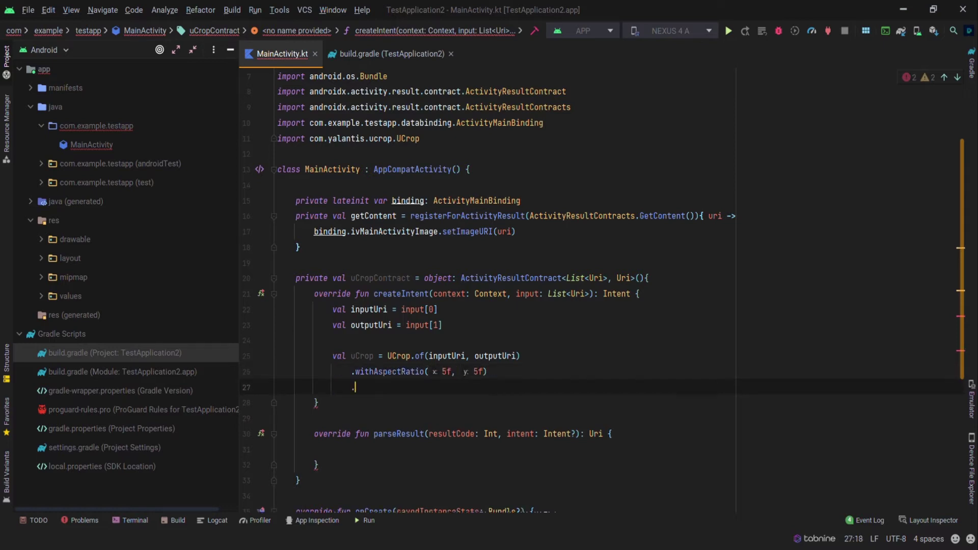
text(withMaxResultSize()
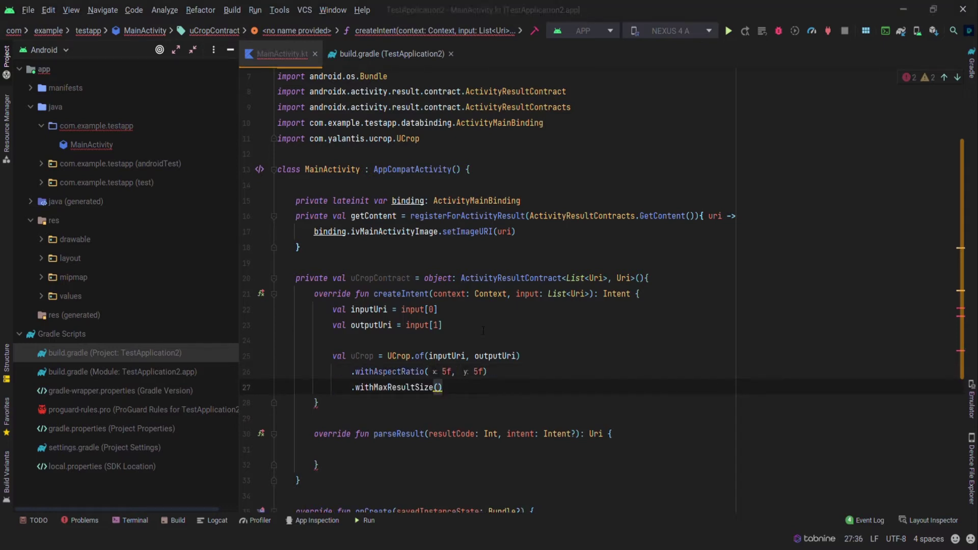
text(800, 800)
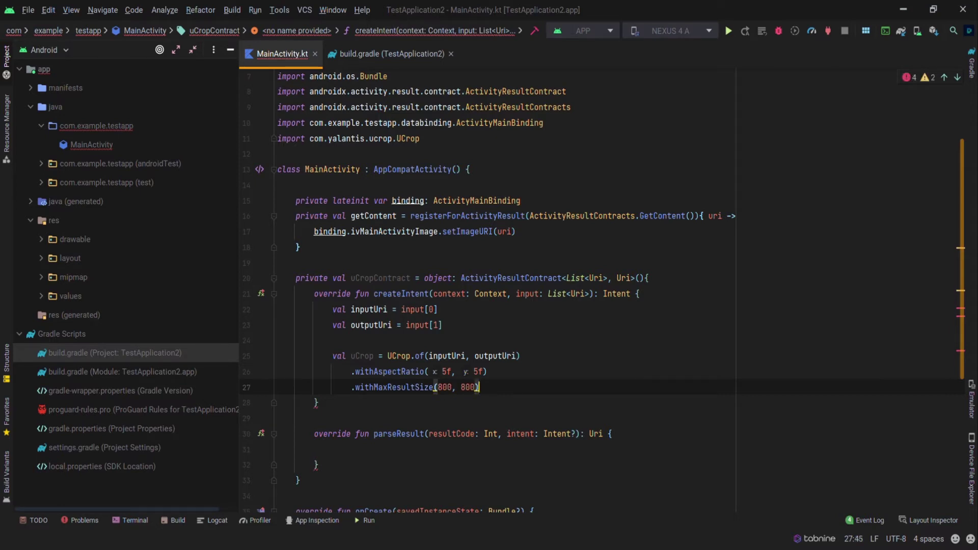
- Return uCrop.getIntent(context) from createIntent
key(Return)
key(Return)
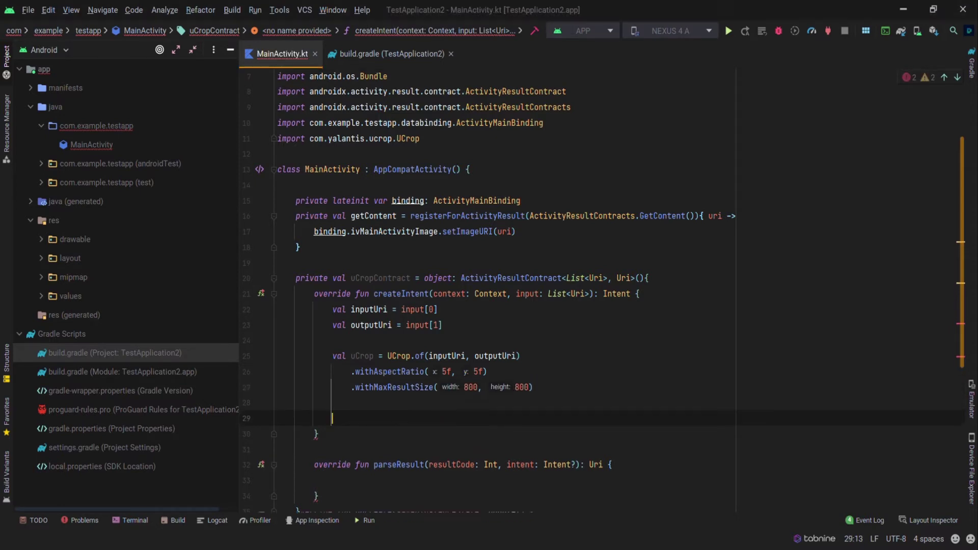
text(return uCrop)
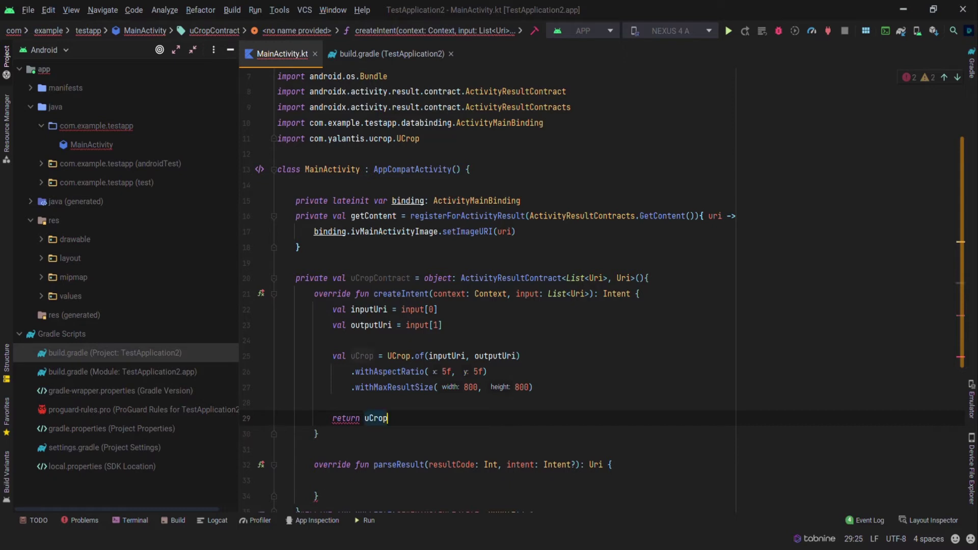
text(.)
text(getIntent(conte)
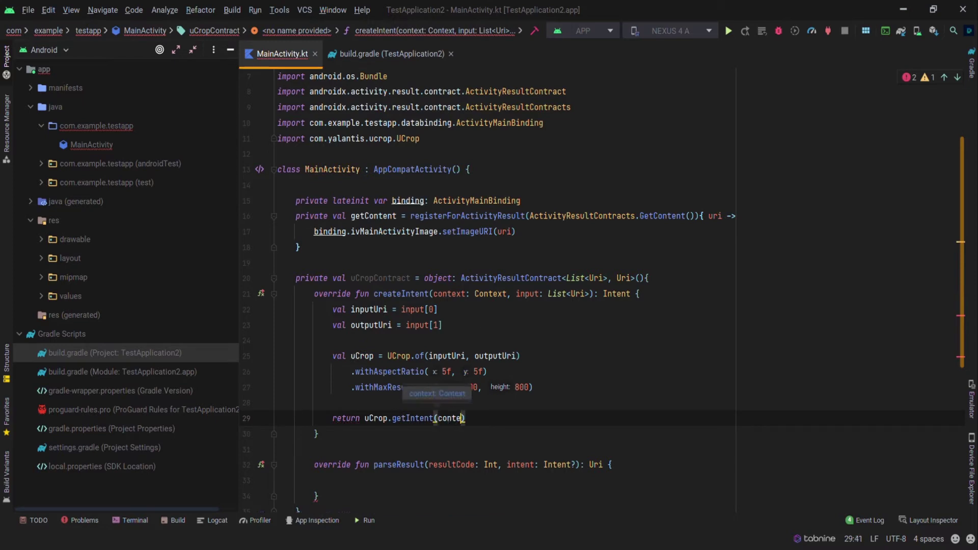
text(xt)
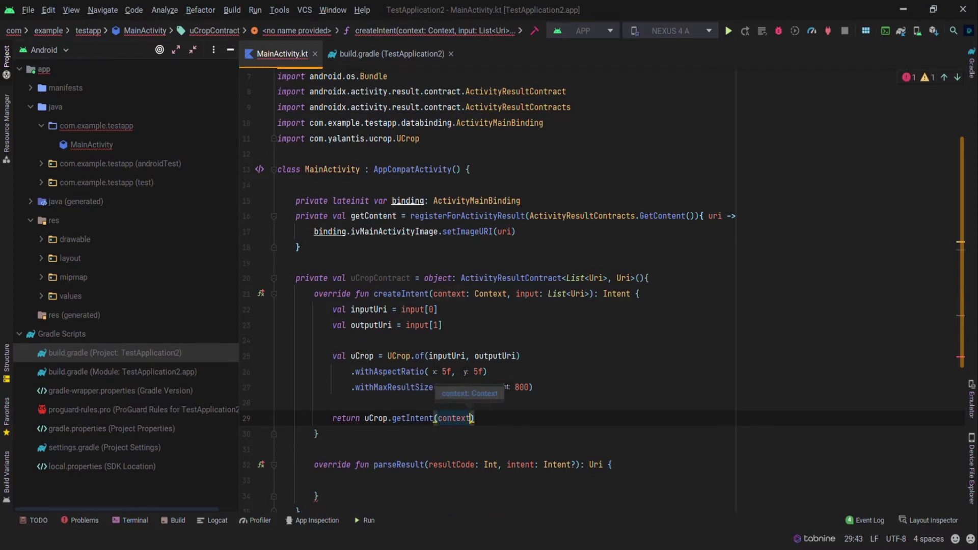
key(Escape)
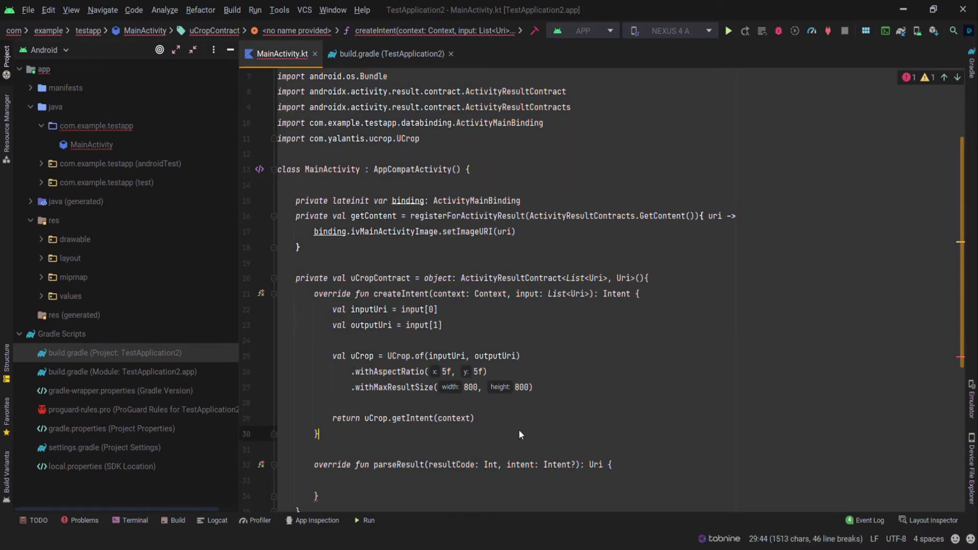
click(519, 480)
scroll(519, 430, down, 3)
key(Tab)
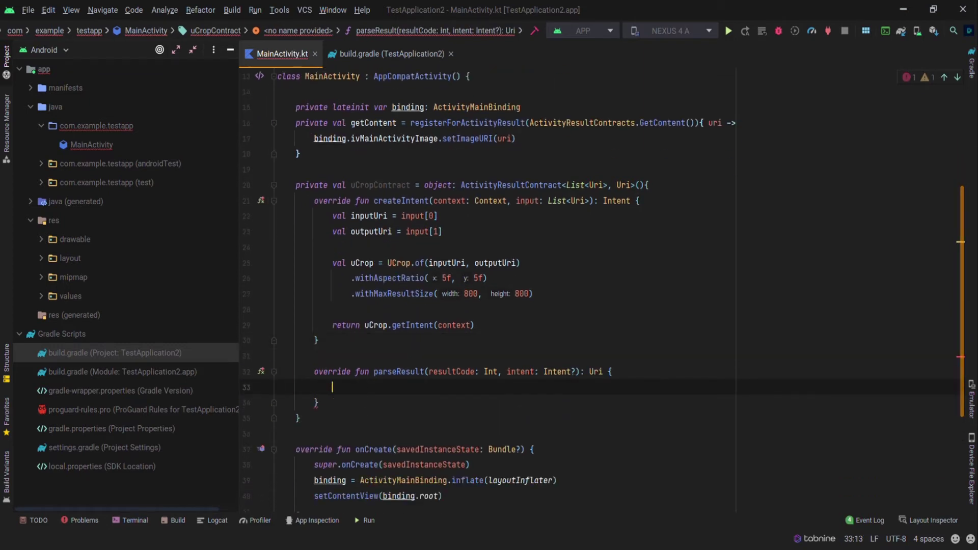
text(UCrop)
text(.get)
text(Output()
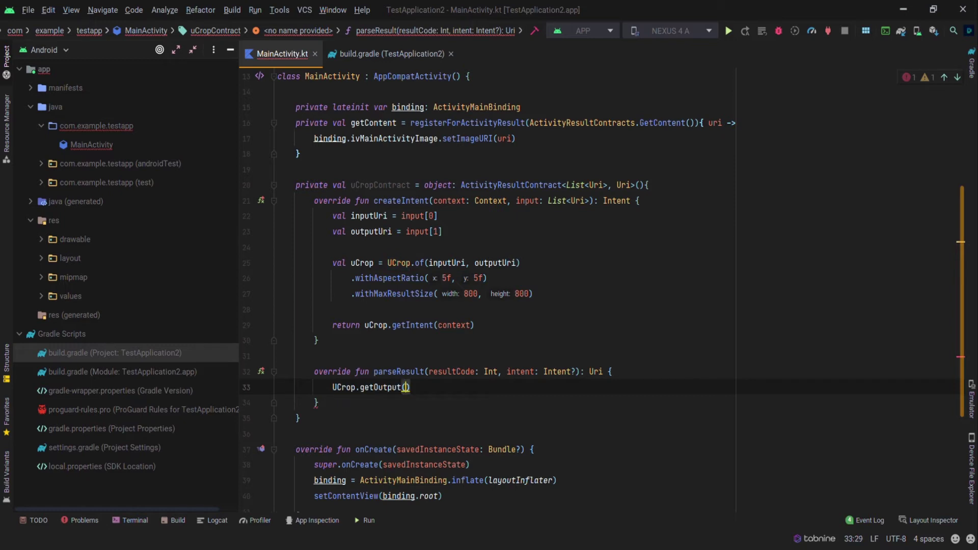
text(intent)
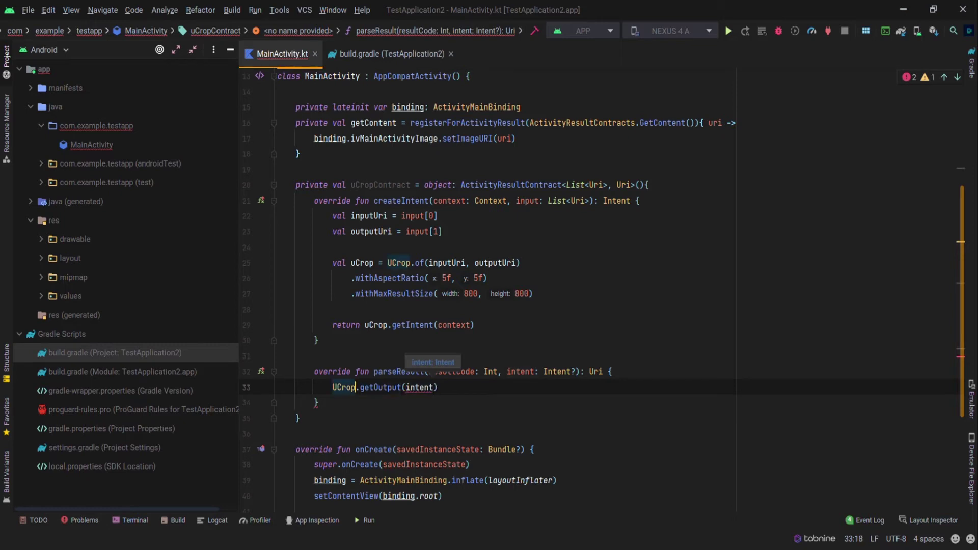
- Make parseResult return UCrop.getOutput(intent!!)!!
key(Home)
text(retr)
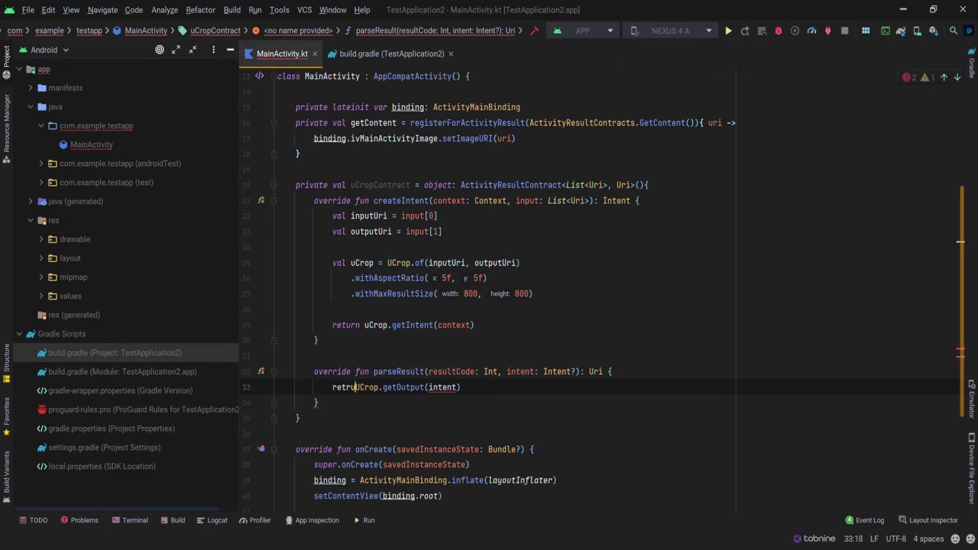
text(urn)
key(ctrl+z)
text(urn)
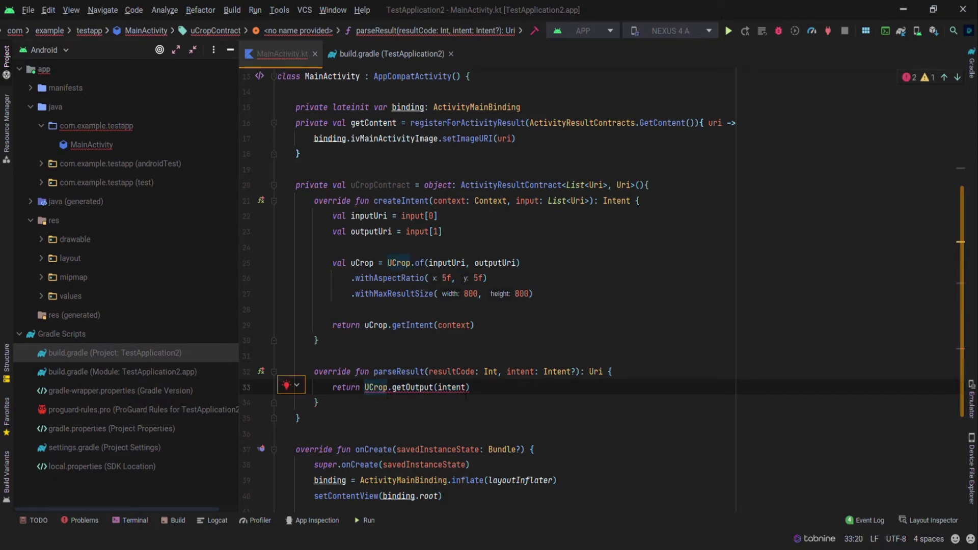
click(467, 386)
text(!!)
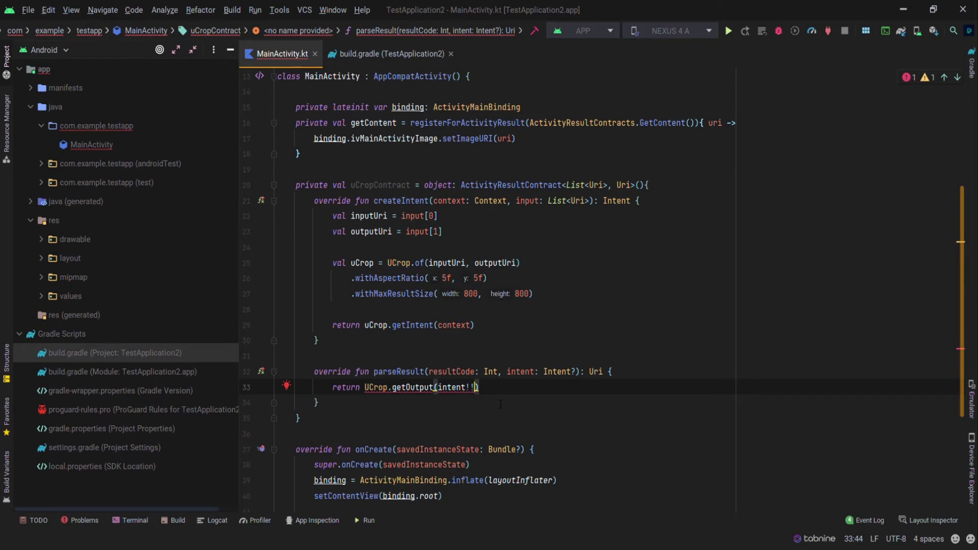
text()!!)
key(Down)
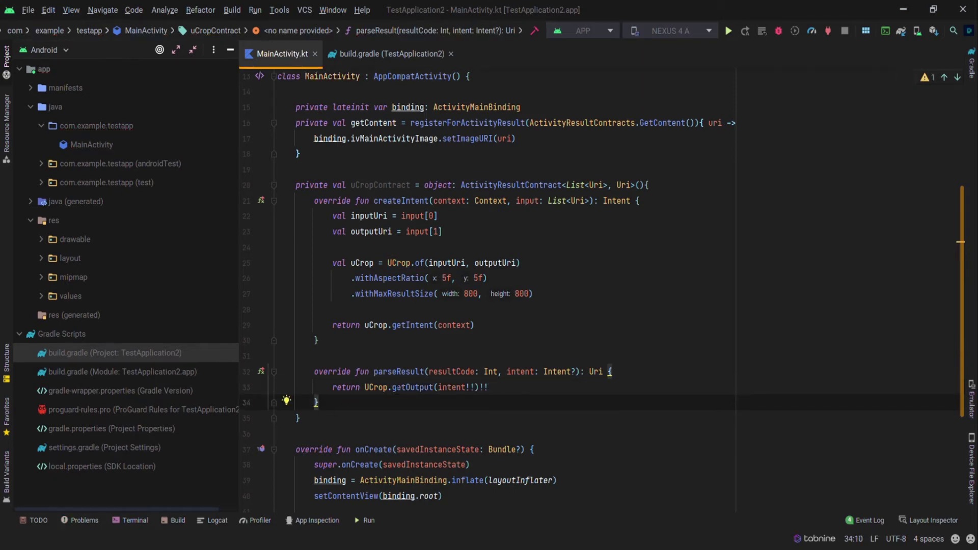
scroll(535, 306, down, 1)
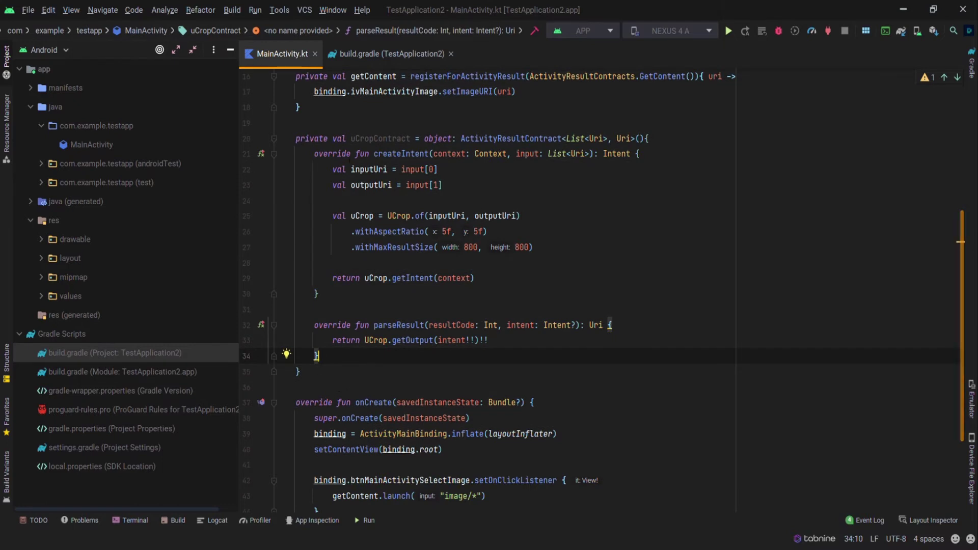
scroll(398, 162, up, 1)
scroll(490, 306, down, 3)
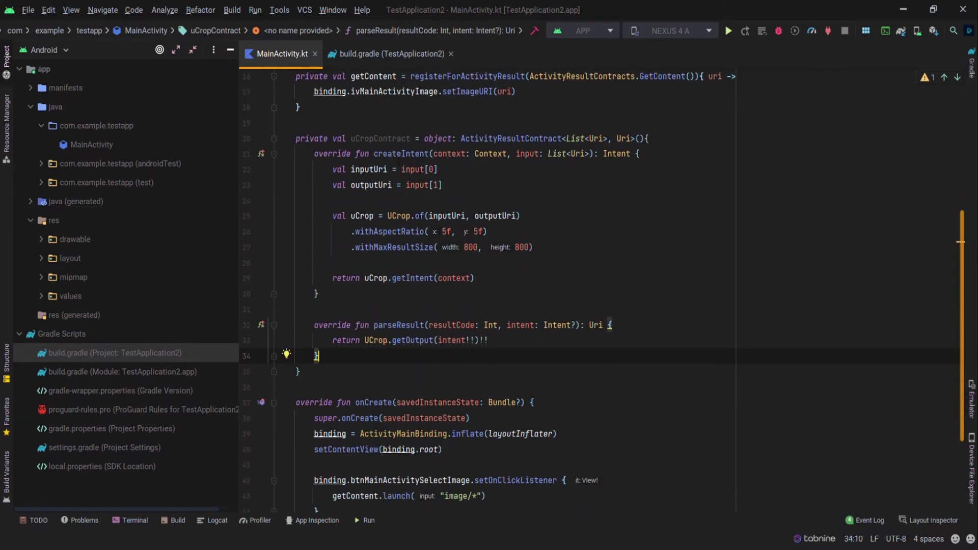
click(384, 422)
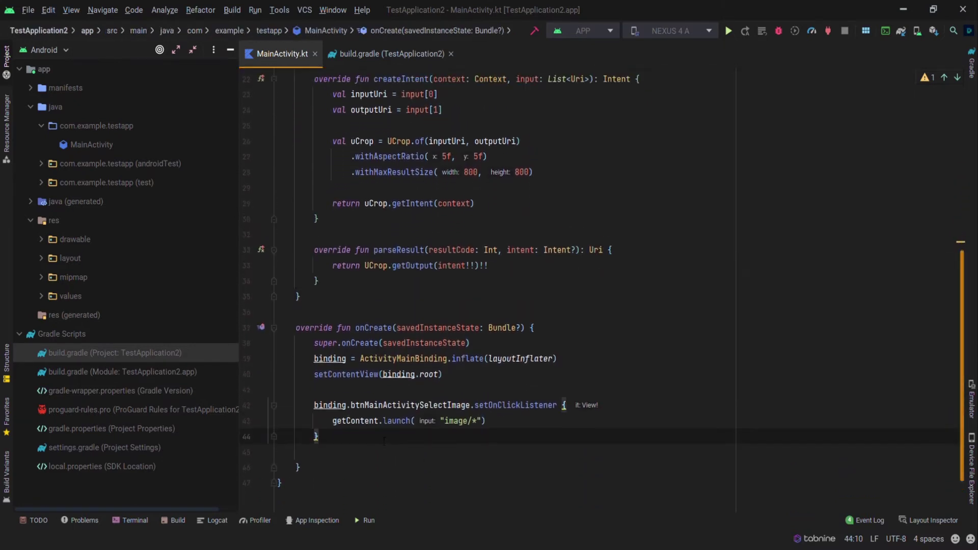
scroll(490, 306, up, 1)
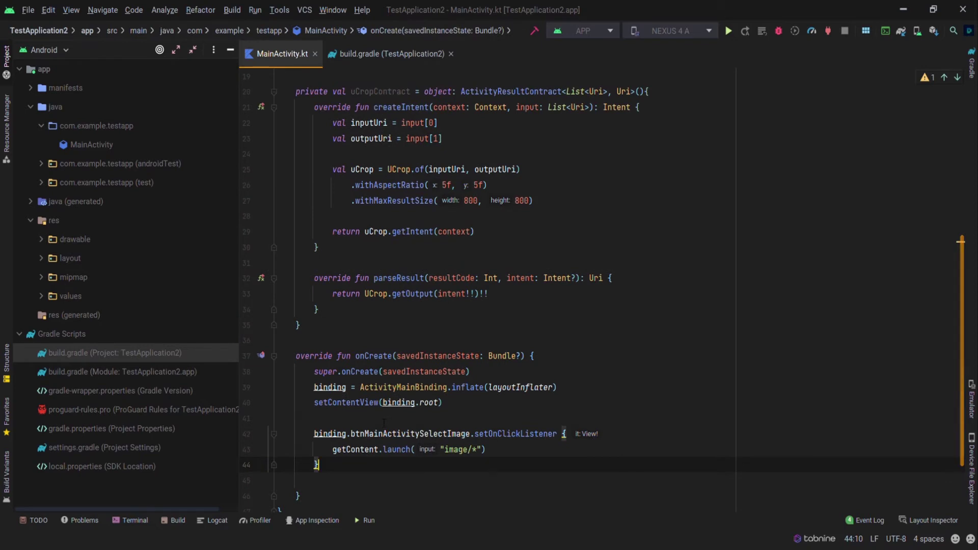
- Fold uCropContract, move it below the binding declaration, and add a line after getContent
click(277, 92)
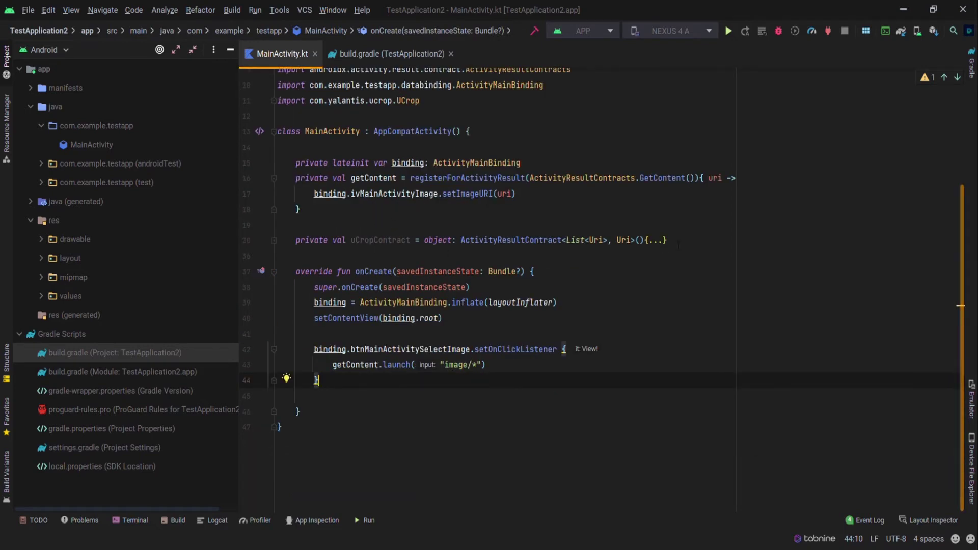
triple_click(359, 240)
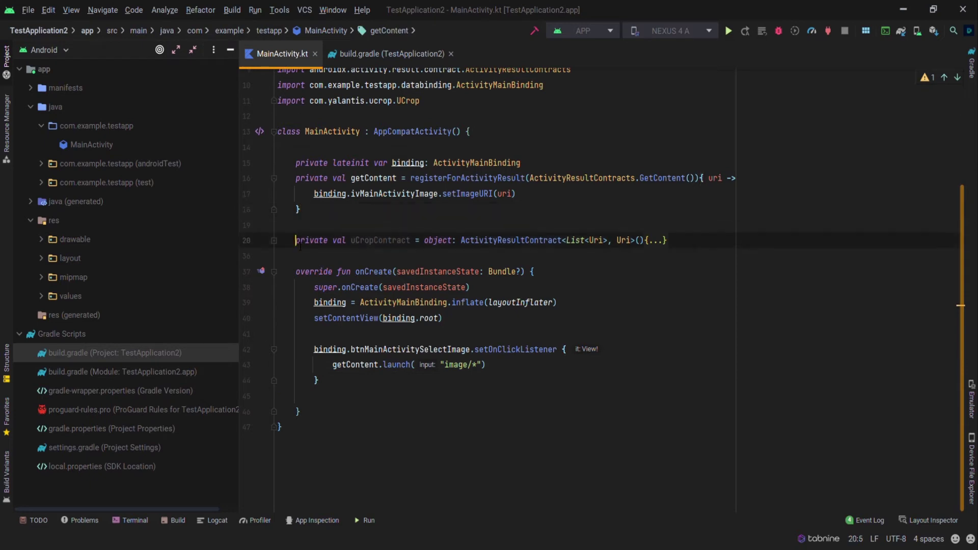
key(Delete)
key(Return)
key(ctrl+v)
click(296, 271)
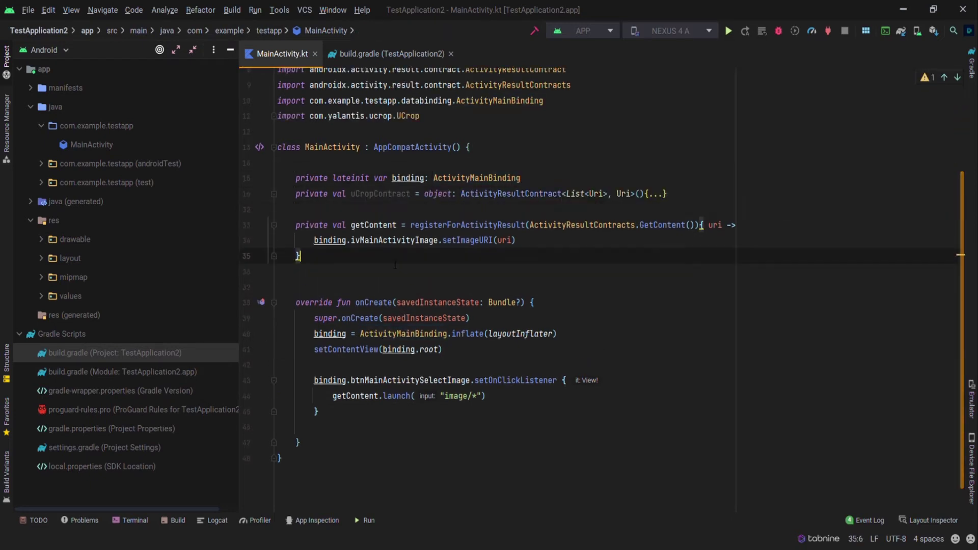
key(Return)
key(Return)
text(private val )
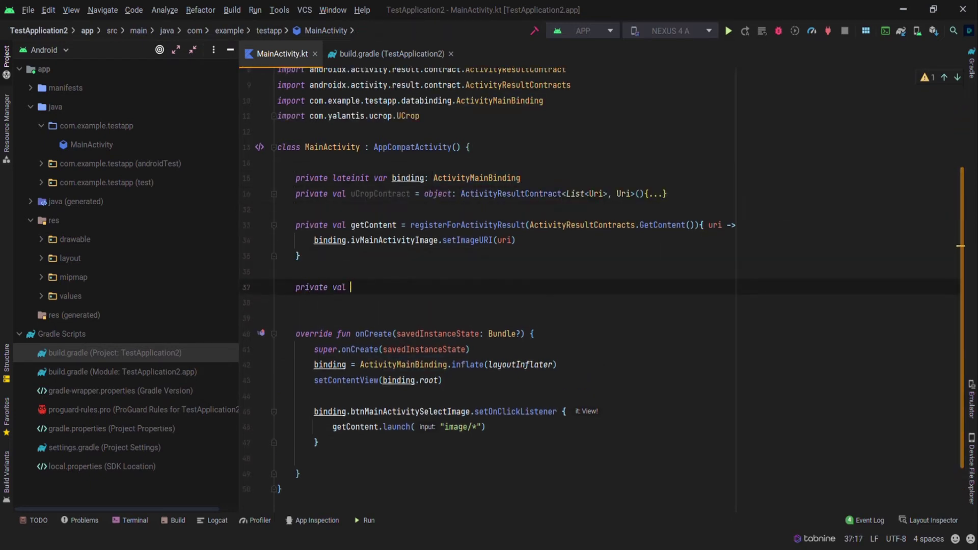
text(cropImage)
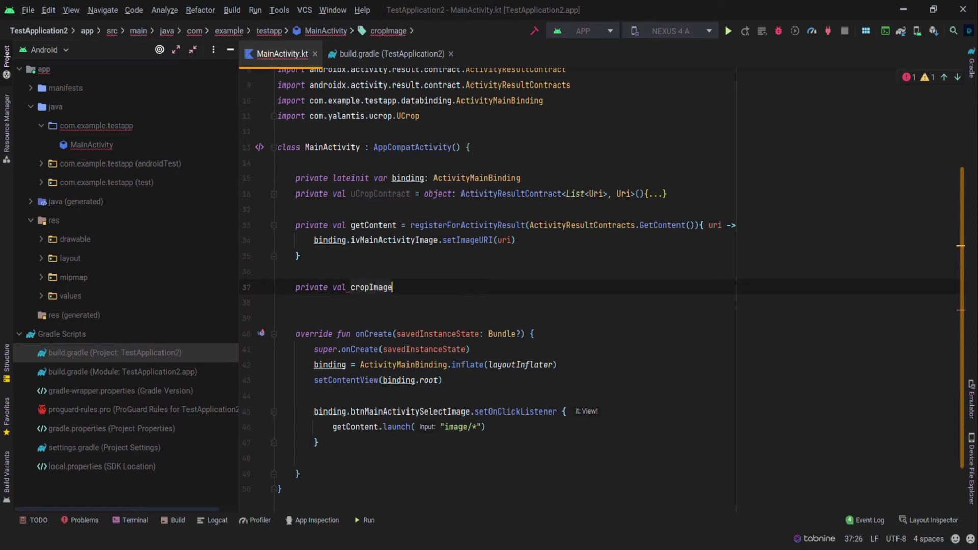
text( = registerF)
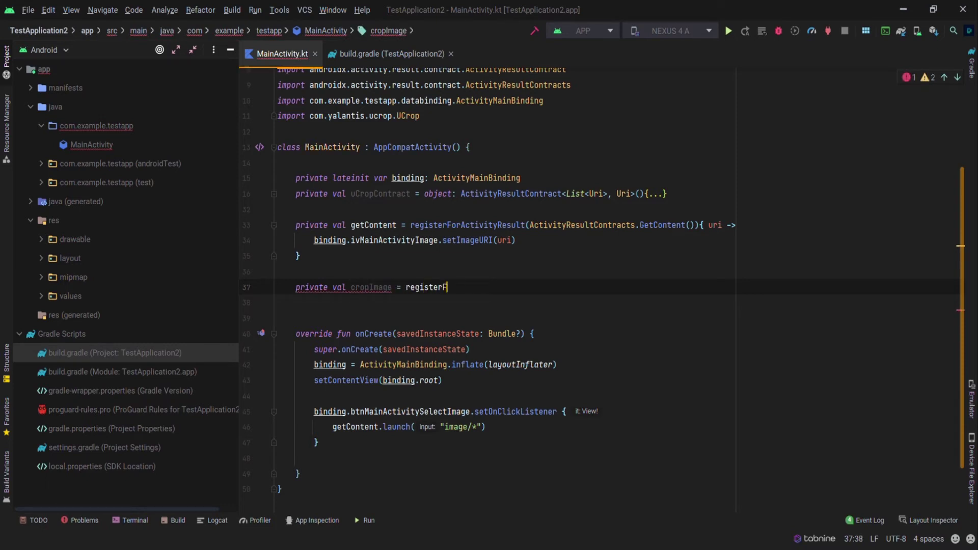
text(or)
- Declare private val cropImage = registerForActivityResult(uCropContract)
key(Return)
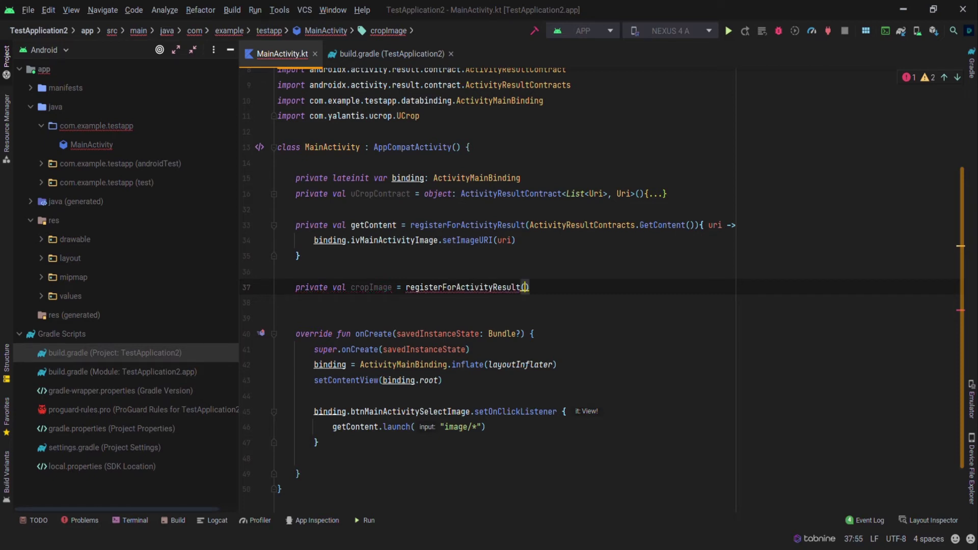
double_click(381, 193)
key(ctrl+c)
click(526, 287)
key(ctrl+v)
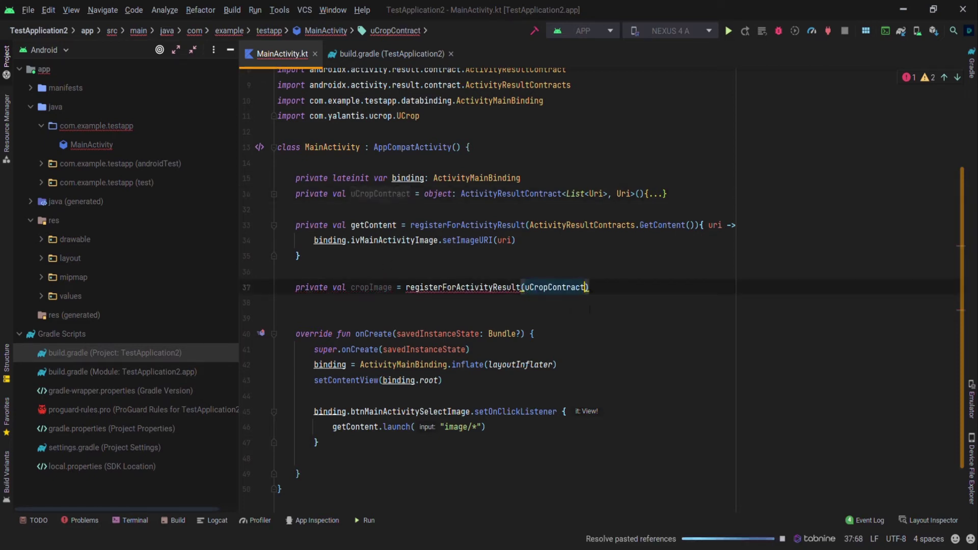
text({)
- Make the cropImage callback call binding.ivMainActivityImage.setImageURI(uri)
key(Return)
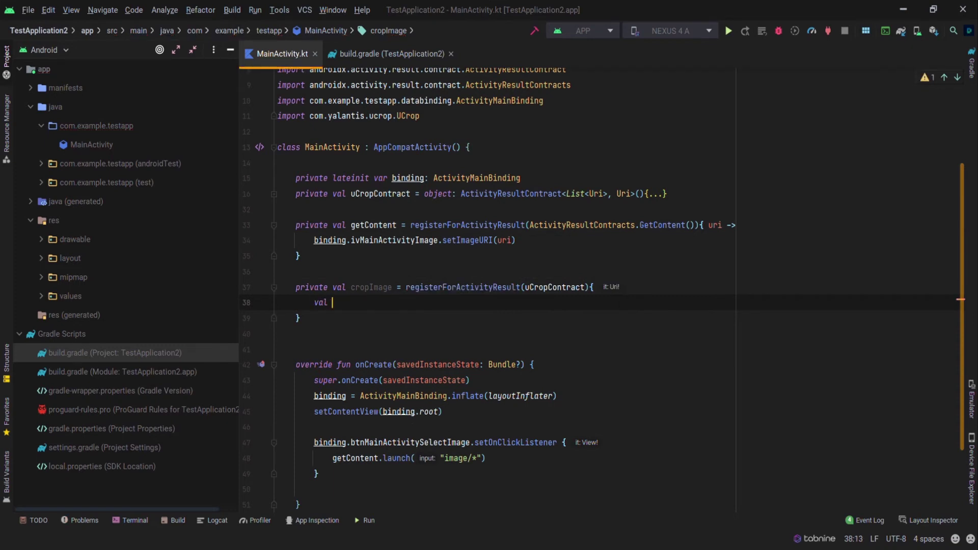
key(BackSpace)
key(BackSpace)
key(BackSpace)
text(uri ->)
key(Return)
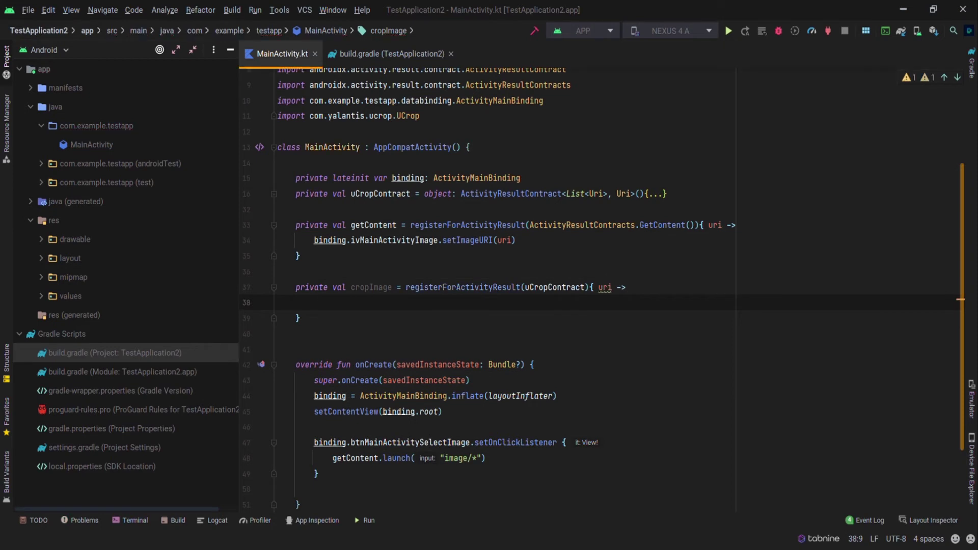
text(binding.)
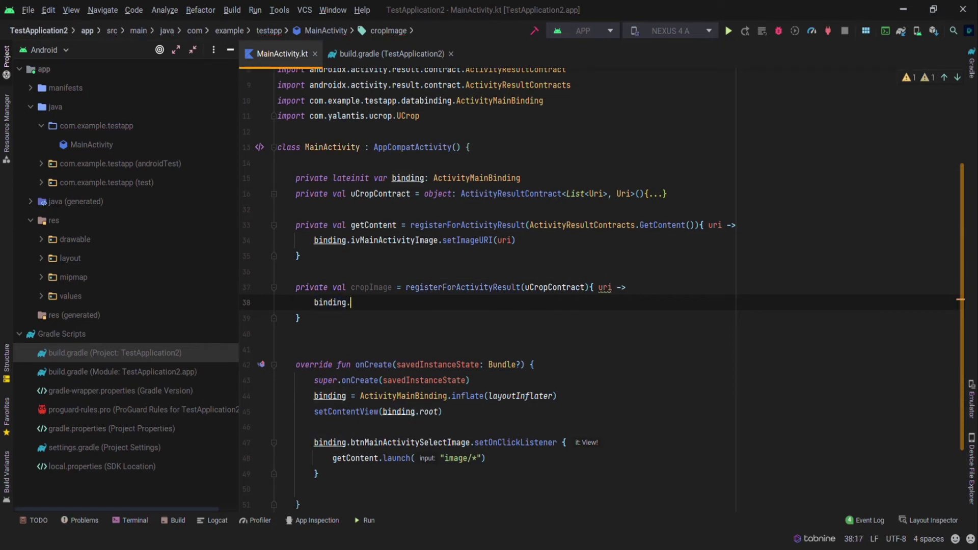
text(ivMainActivityImage.)
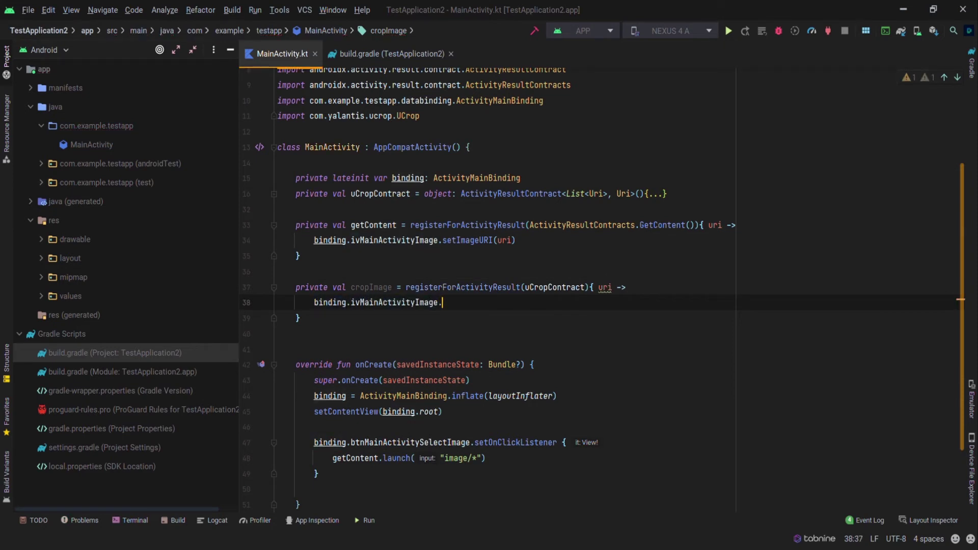
text(setUri)
key(Tab)
text(uri)
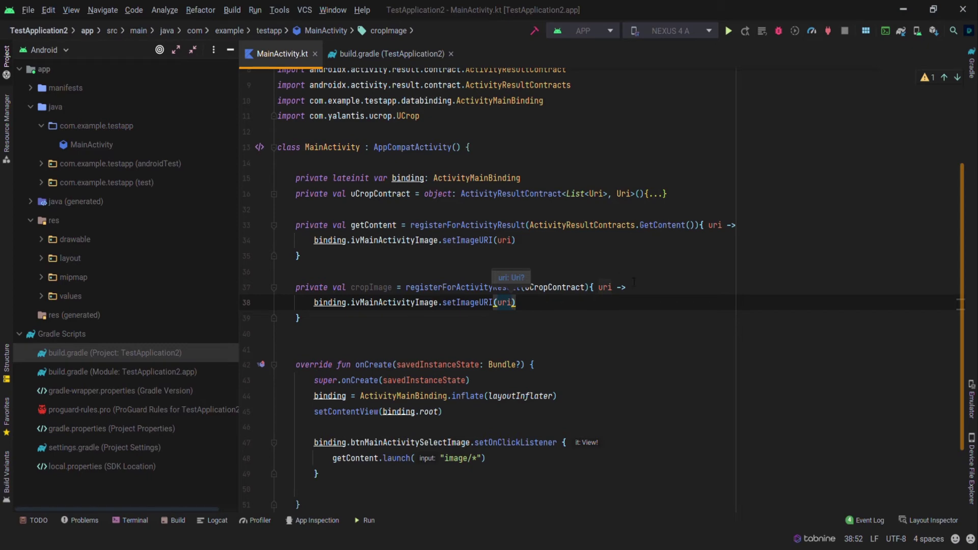
key(Right)
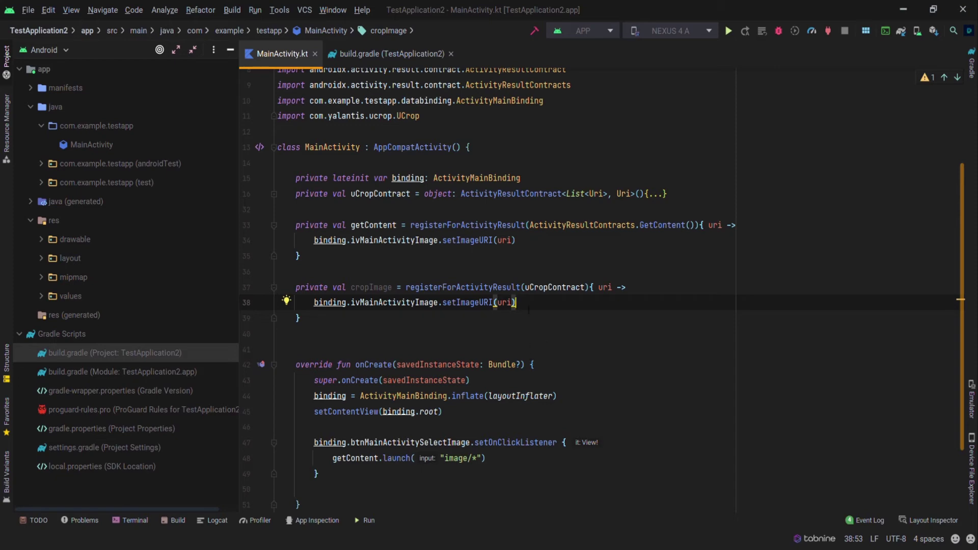
drag(517, 240, 316, 241)
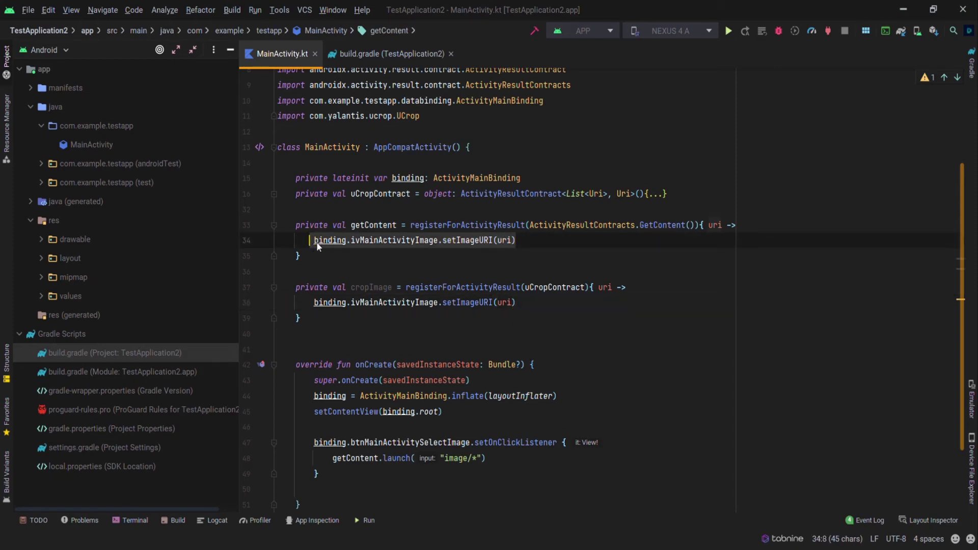
- Replace the getContent image-setting statement with val inputUri = uri
click(315, 242)
key(shift+End)
text(val )
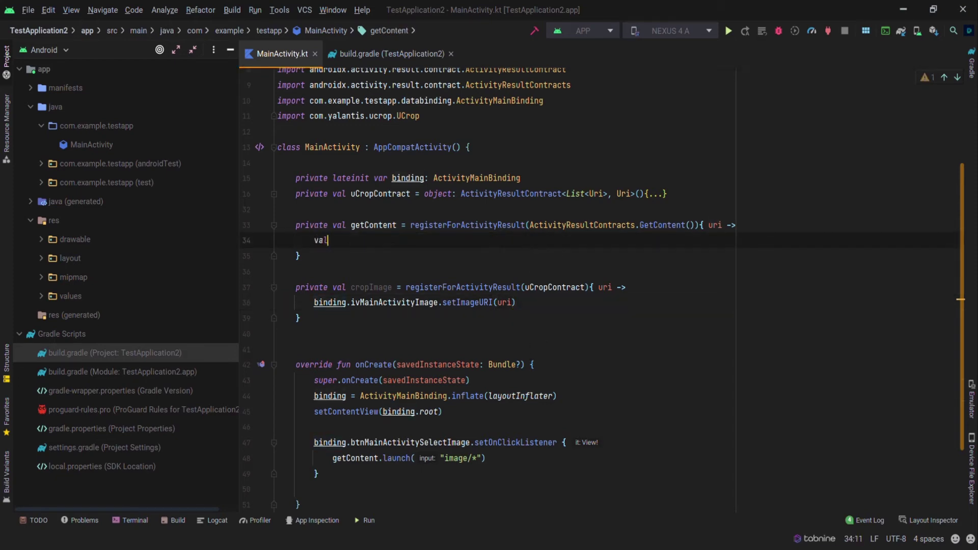
text(input)
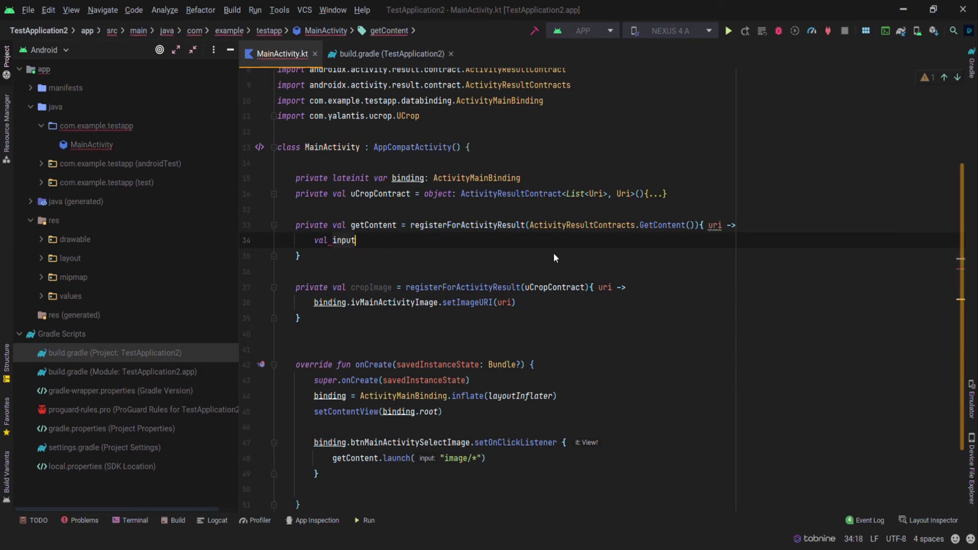
text(Uri = uri)
key(Return)
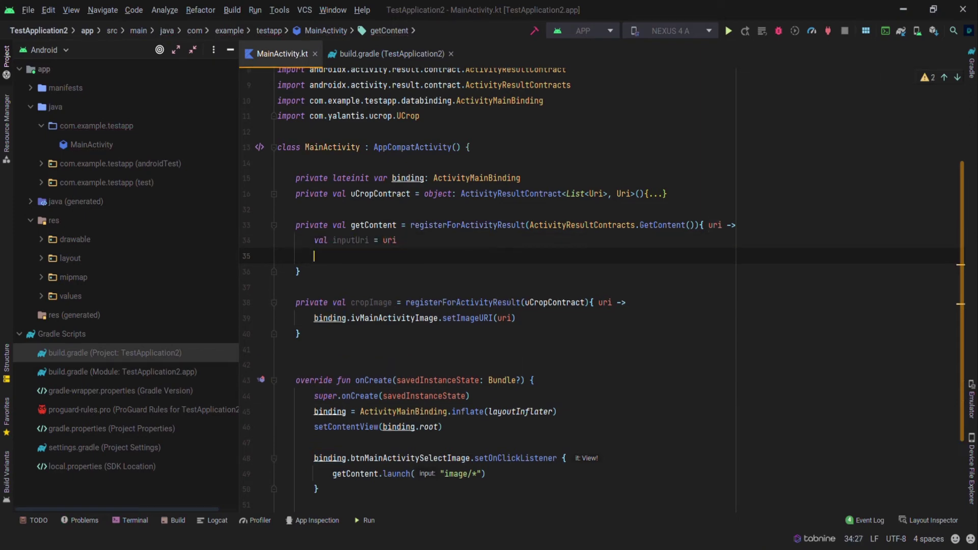
key(Return)
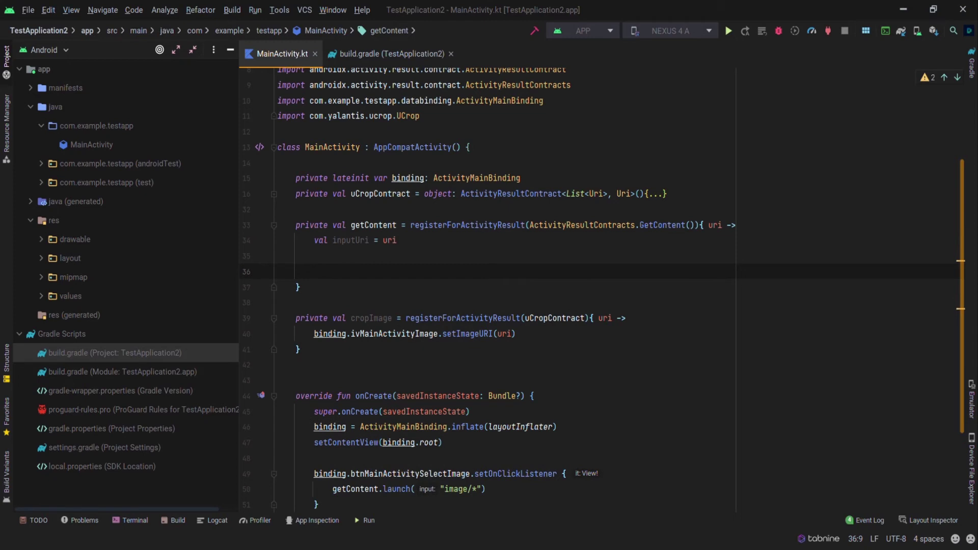
text(val out)
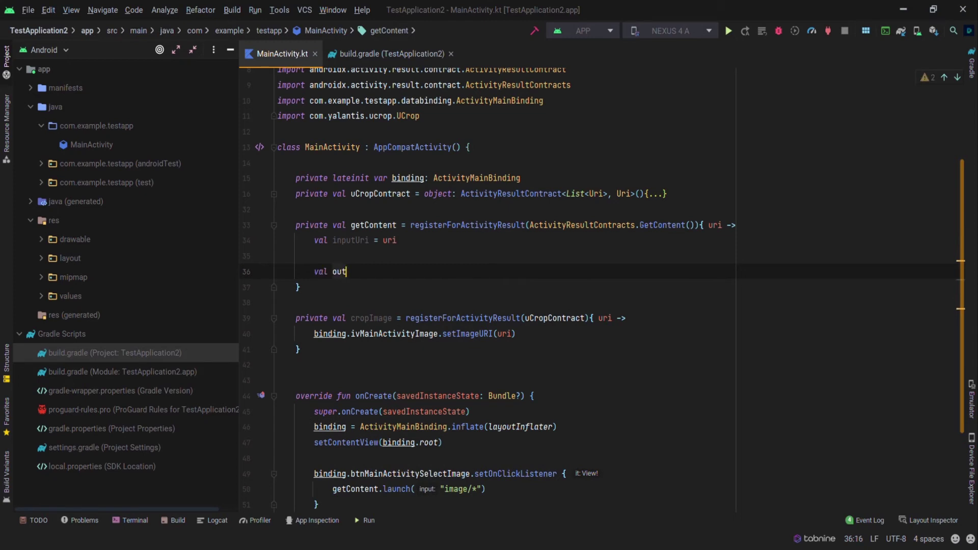
text(putUri = File)
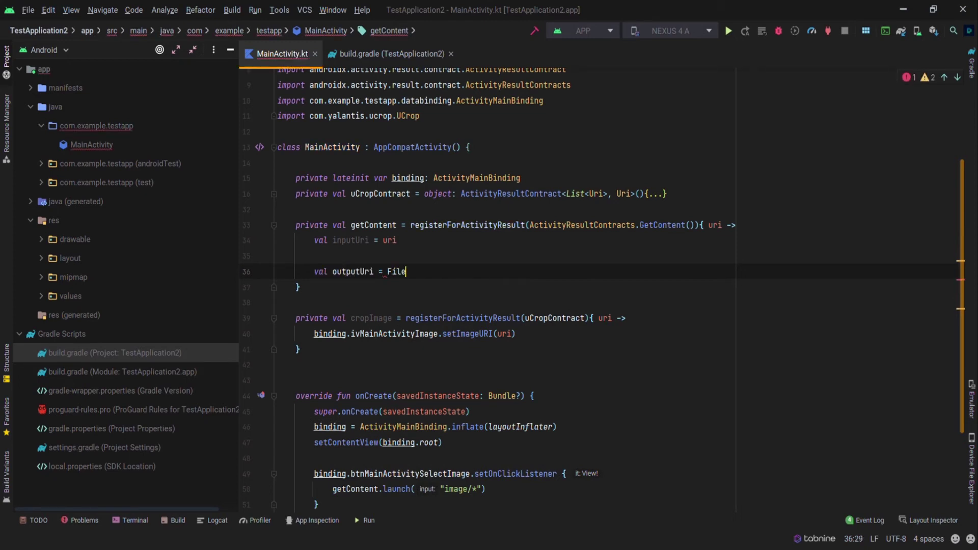
- Add val outputUri = File(filesDir, "croppedImage.jpg").toURI() with the java.io.File import
key(Return)
text(()
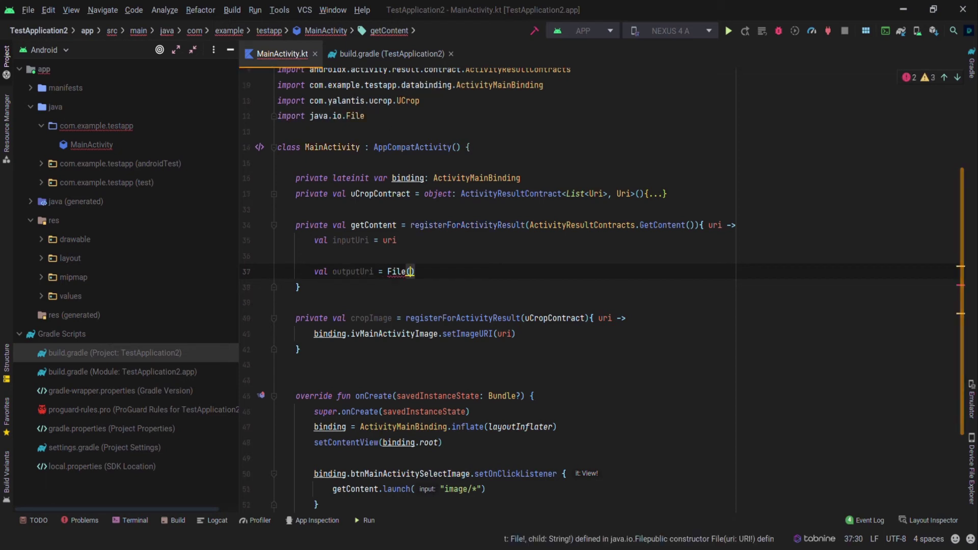
text(fiels)
key(BackSpace)
key(BackSpace)
key(BackSpace)
text(les)
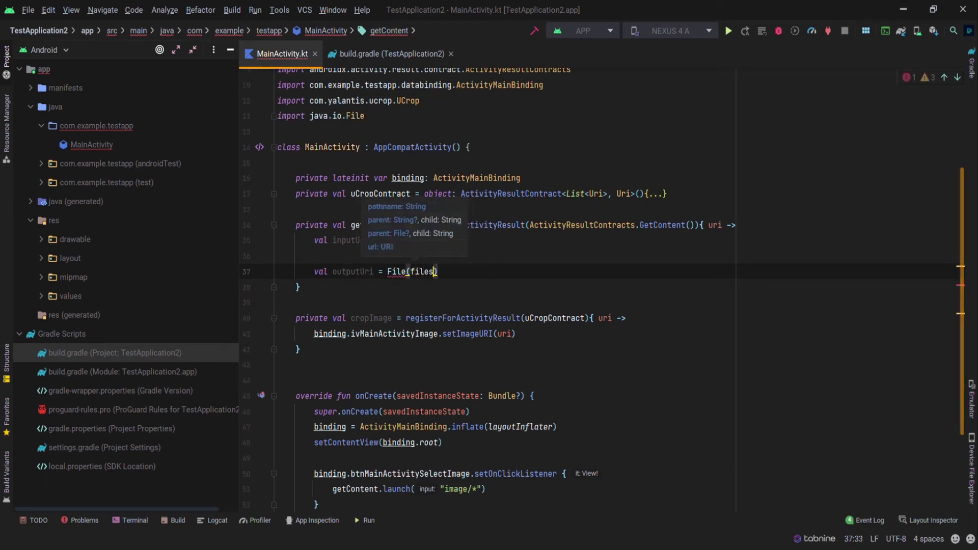
text(Dir)
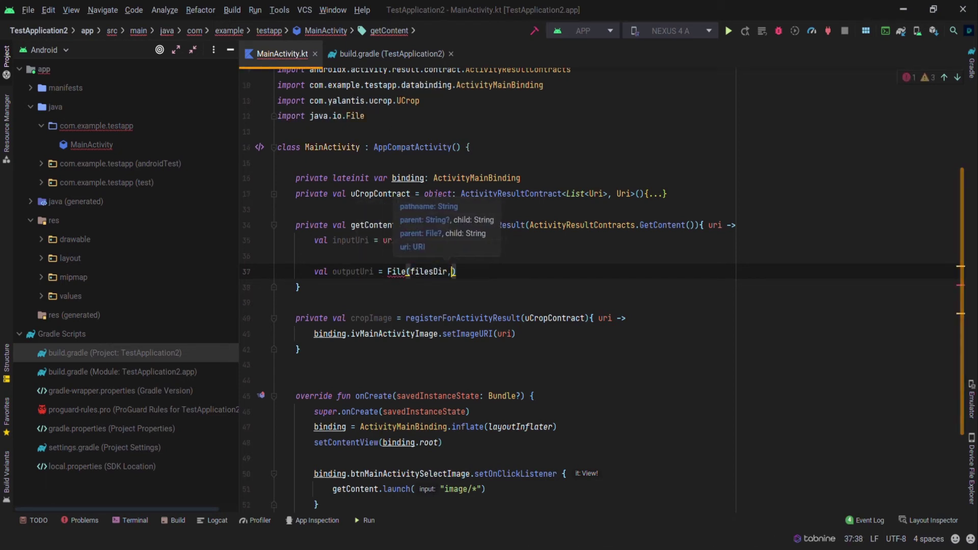
text(, "croppedImage)
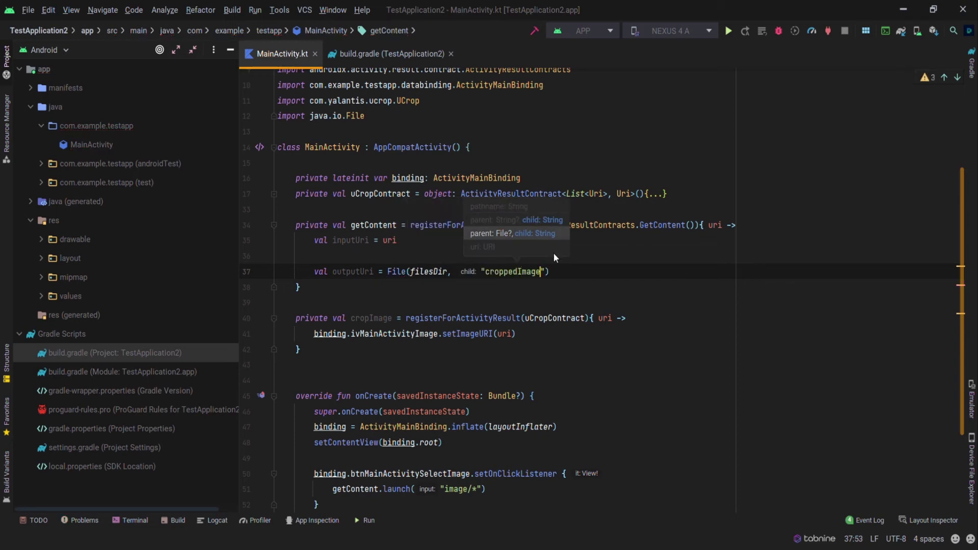
text(.jpg)
key(End)
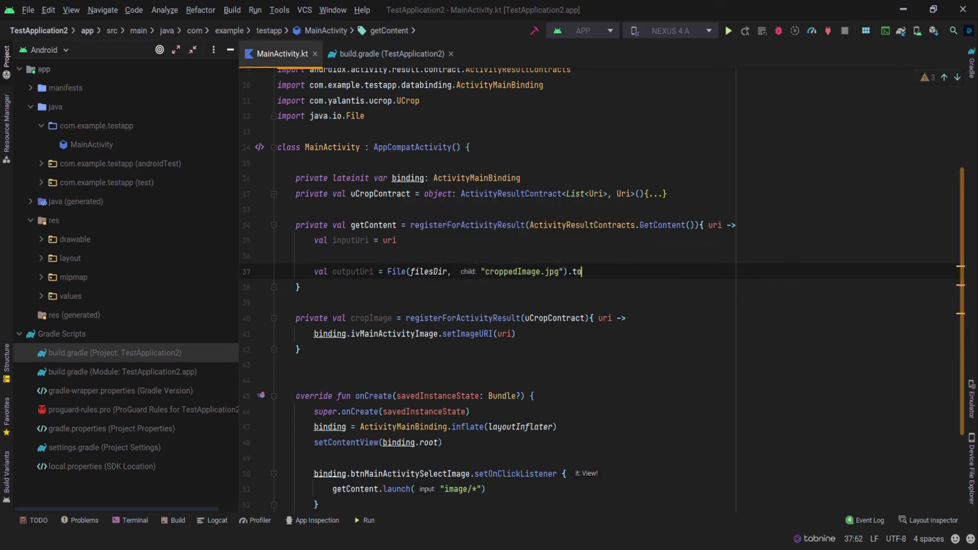
text(.toUri)
key(Return)
key(ctrl+shift+Up)
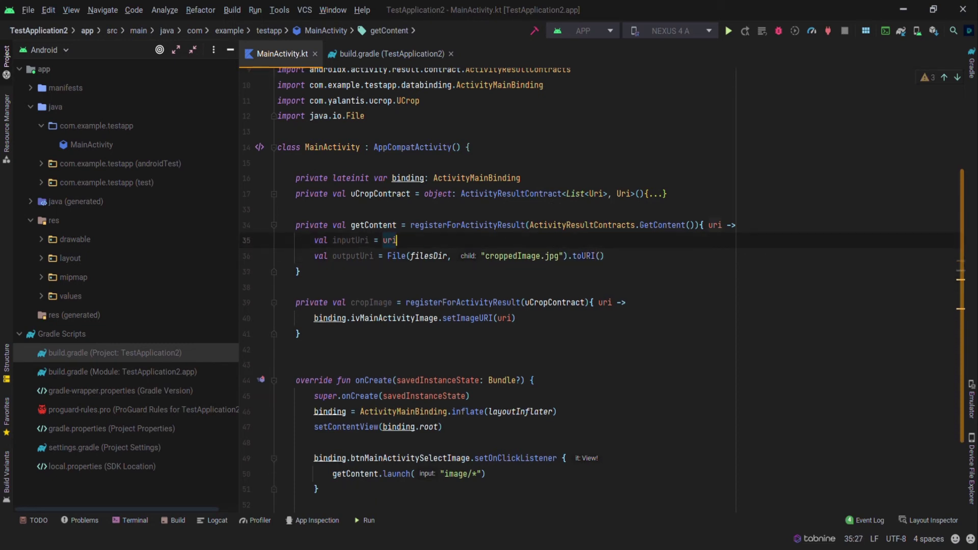
key(Down)
key(Return)
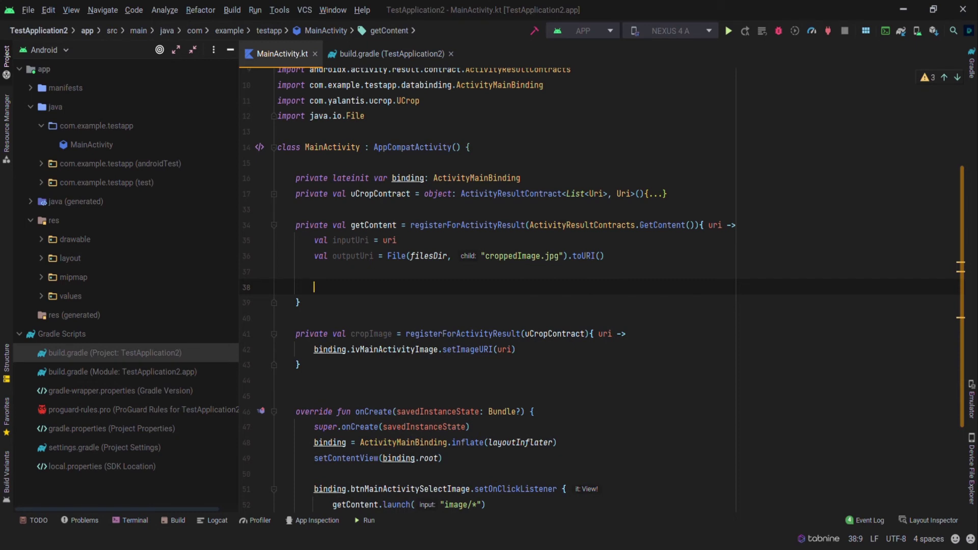
text(c)
text(ropIm)
text(age.la)
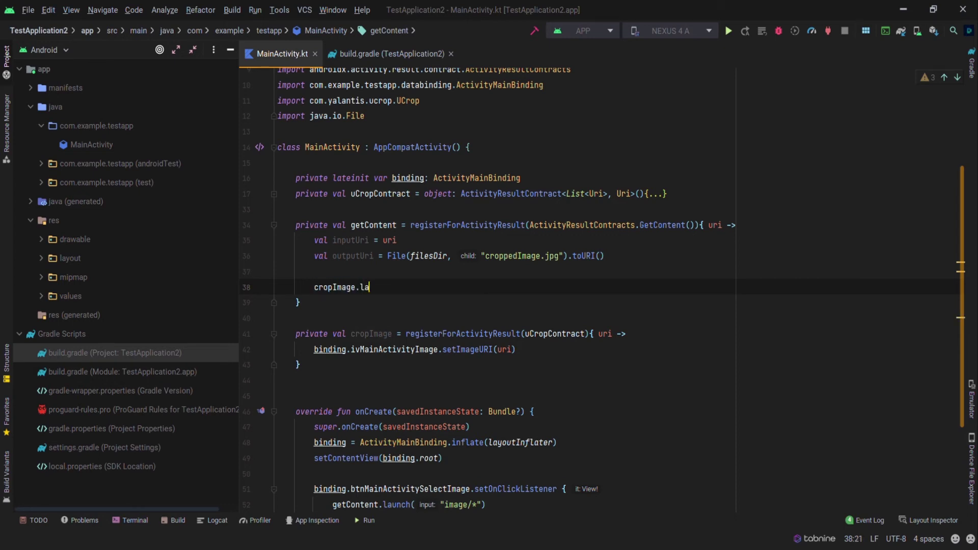
text(unch())
- Add val listUri = listOf<Uri>(inputUri, outputUri) above a cropImage.launch() call
key(Up)
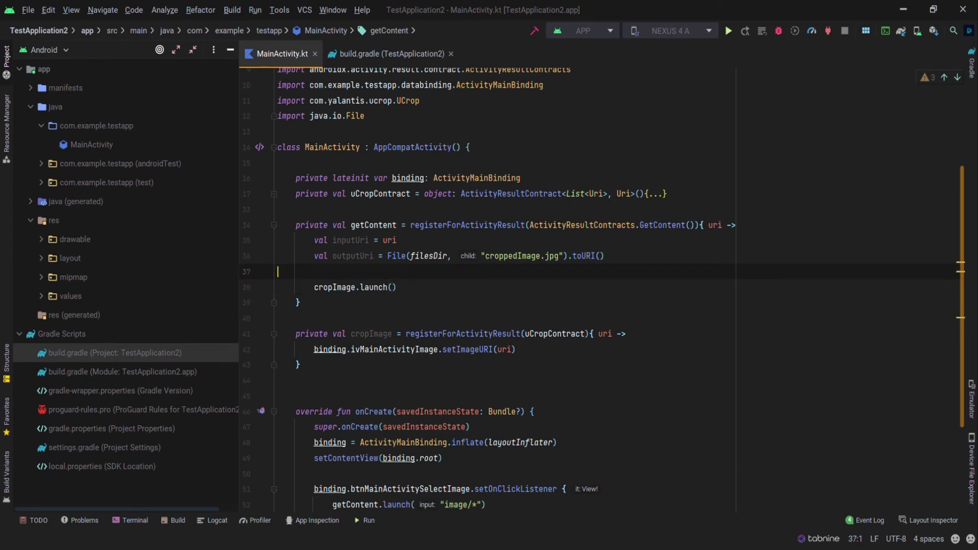
key(Return)
text(val listUri)
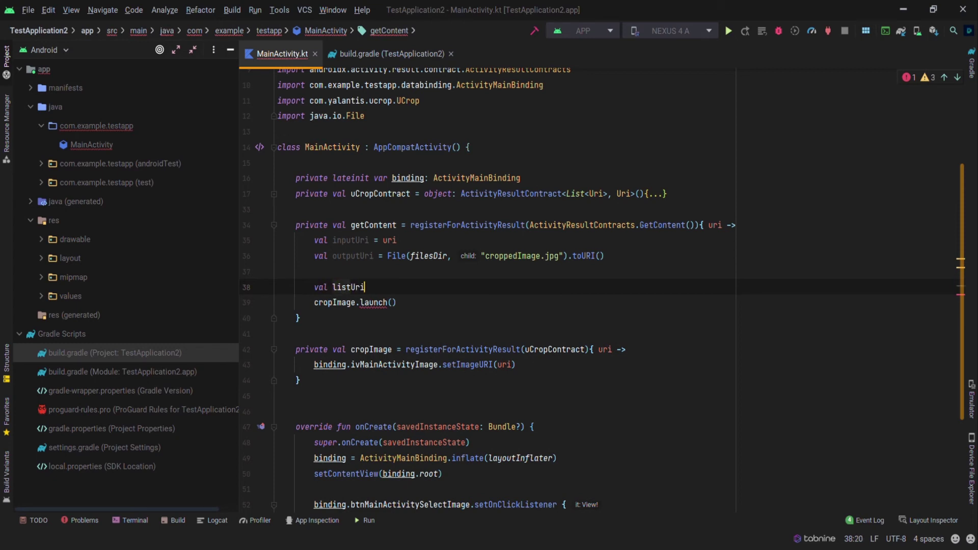
text( = List)
text(<Uri>)
key(End)
text(()
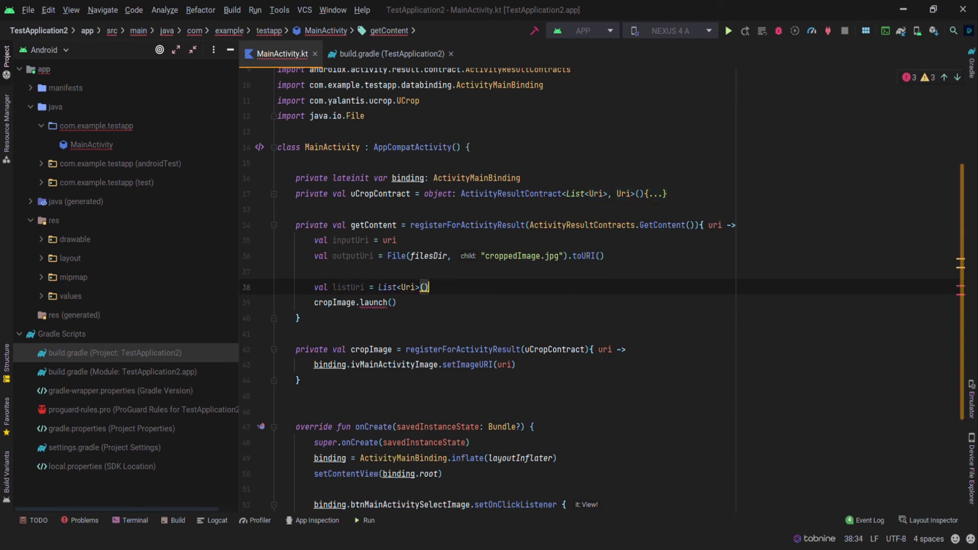
key(BackSpace)
key(BackSpace)
key(BackSpace)
key(BackSpace)
key(BackSpace)
key(BackSpace)
key(BackSpace)
key(BackSpace)
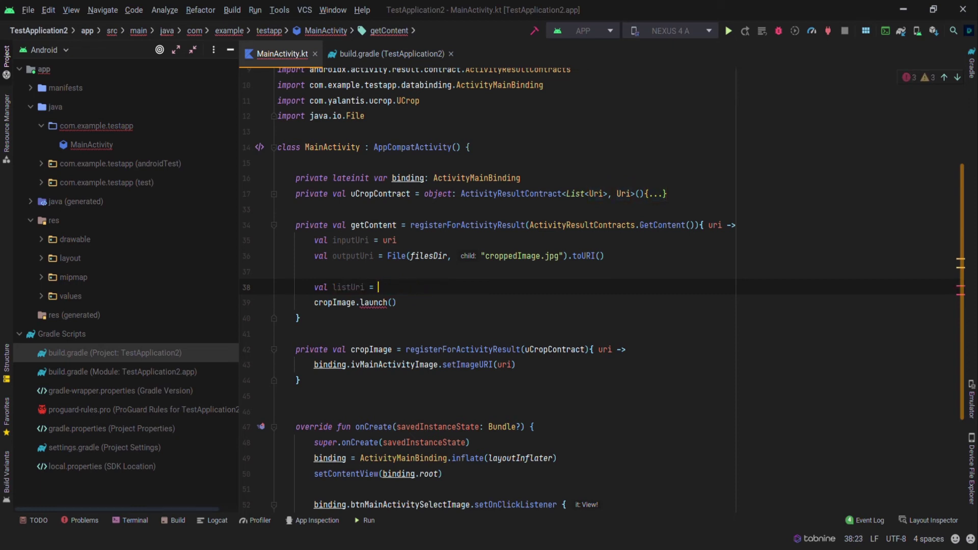
text(listOf<>())
key(Left)
text(<Uri>)
key(Left)
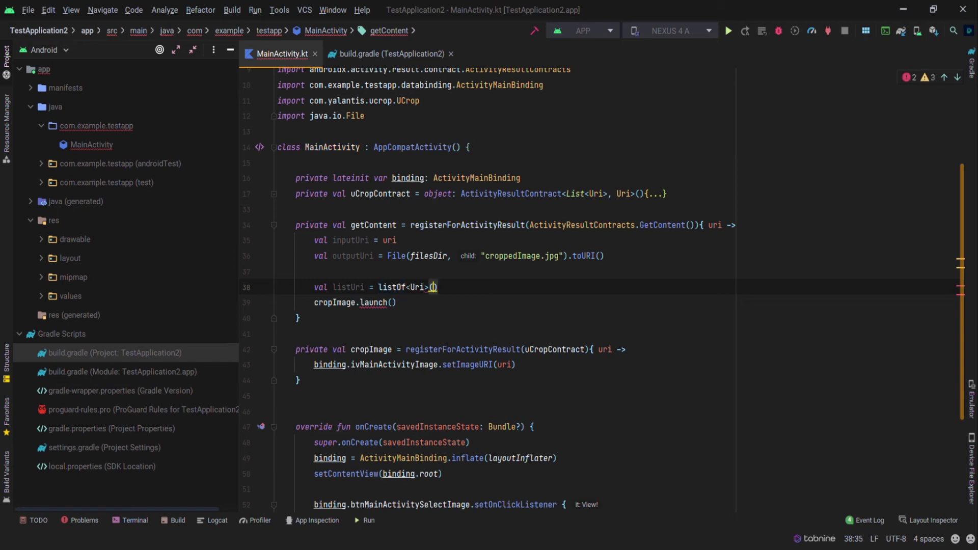
key(Right)
key(Right)
text(input)
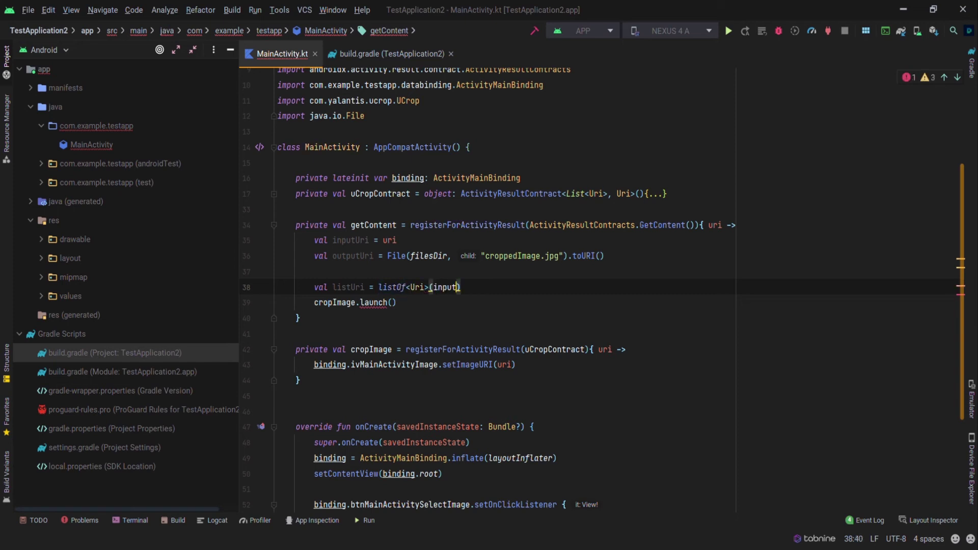
text(Uri, output)
text(Urei)
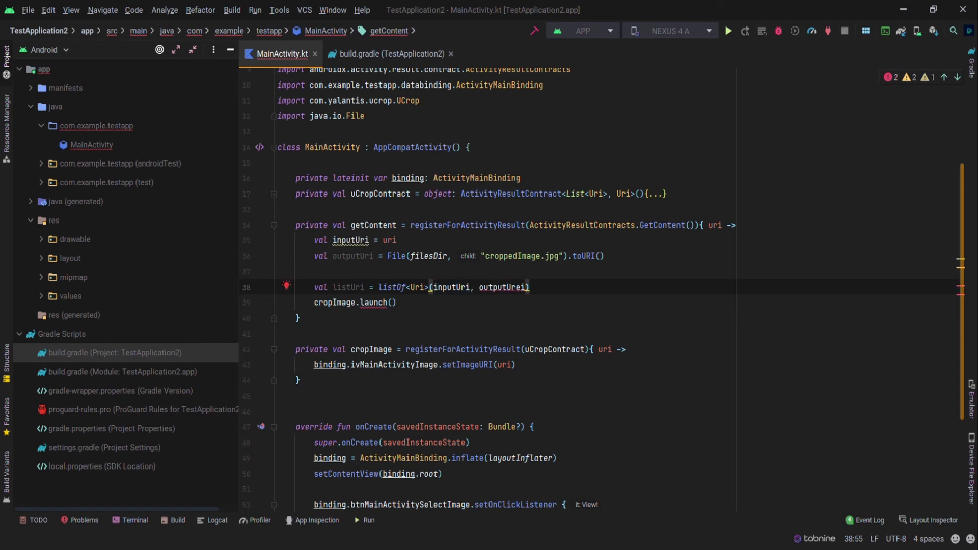
key(BackSpace)
key(BackSpace)
text(i))
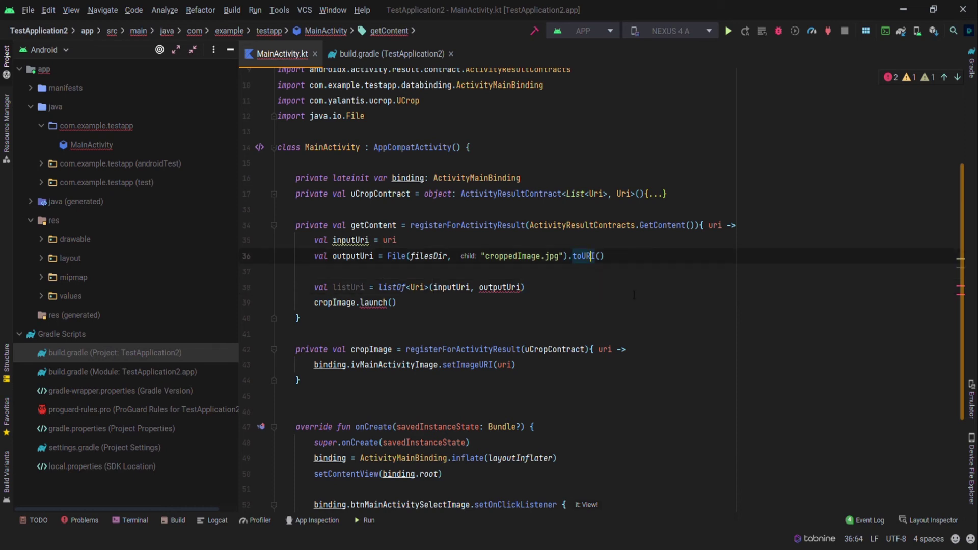
- Replace toURI() with the imported toUri() and pass listUri to cropImage.launch
drag(604, 256, 572, 255)
key(BackSpace)
text(to)
text(U)
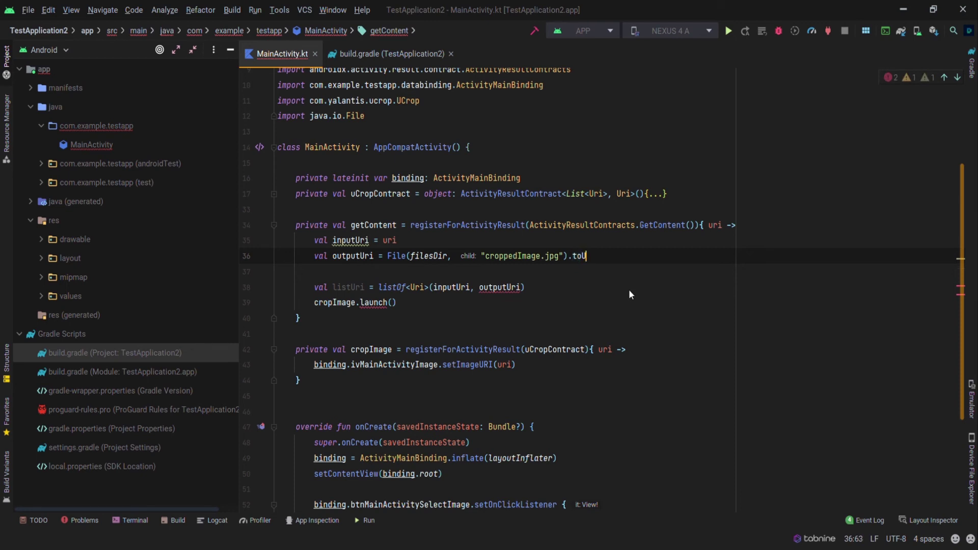
key(Return)
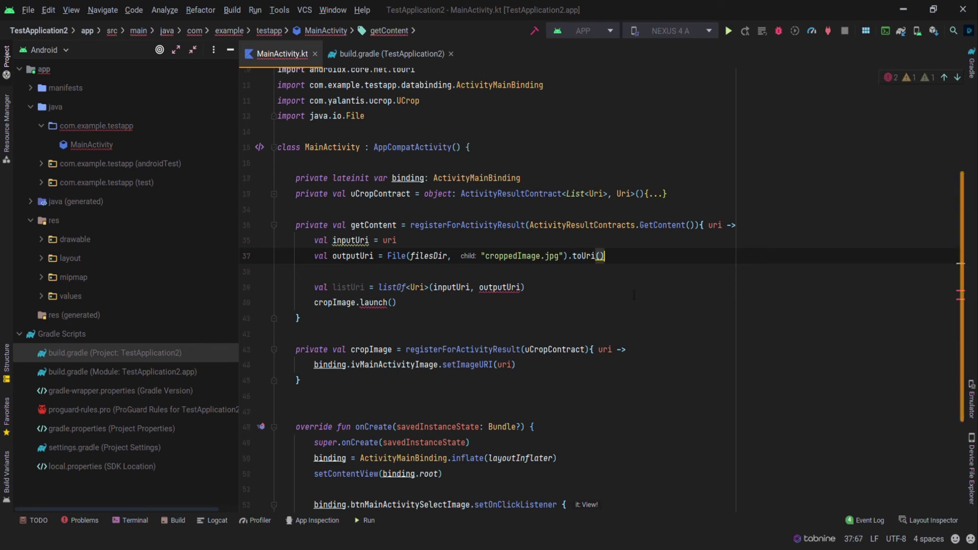
click(394, 303)
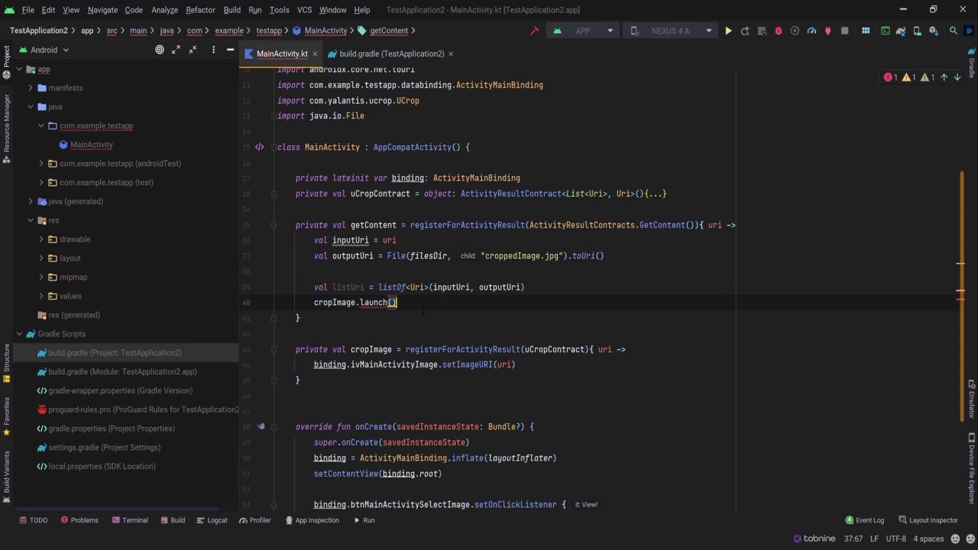
text(listUri)
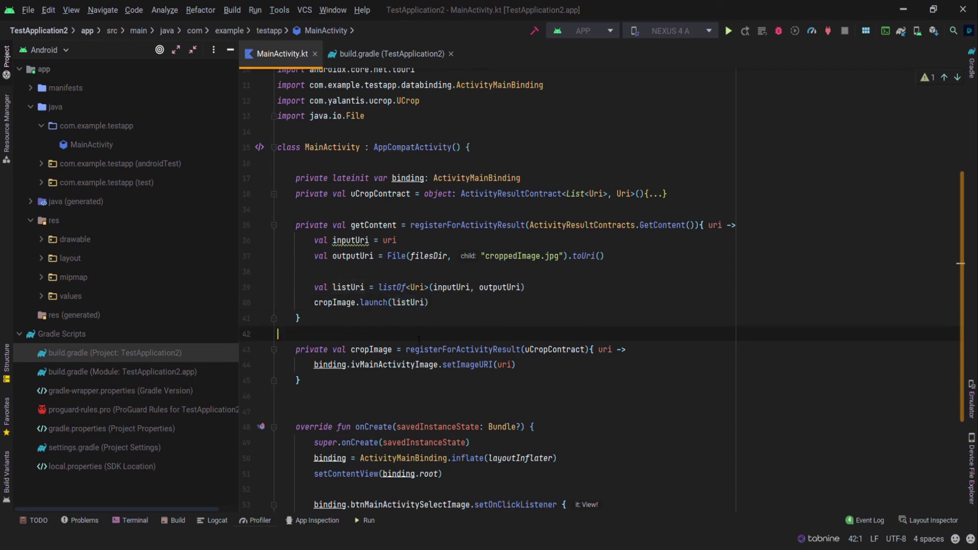
- Paste the UCropActivity <activity> declaration into AndroidManifest.xml, then return to MainActivity.kt
double_click(68, 87)
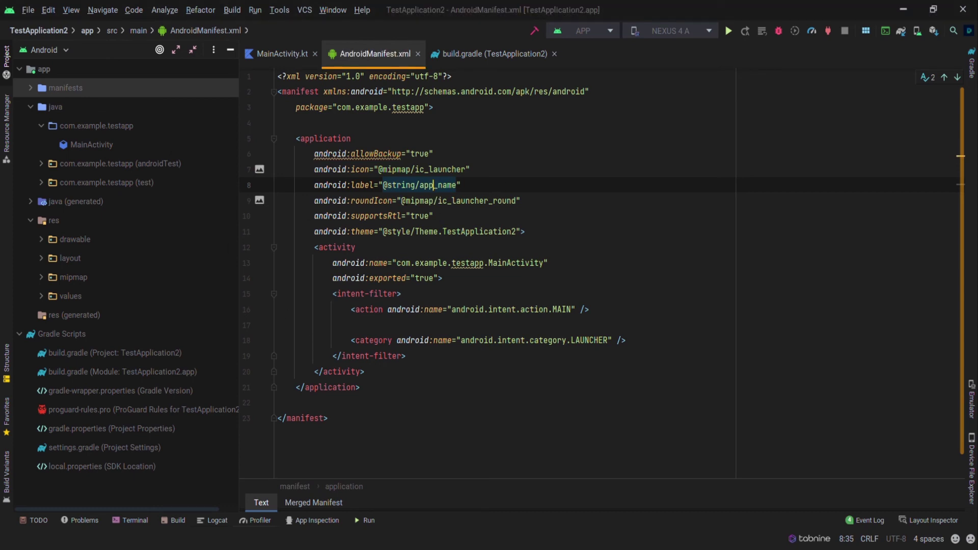
key(Return)
text(<activity             android:name="com.yalantis.ucrop.UCropActivity"             android:screenOrientation="portrait"             android:theme="@style/Theme.AppCompat.Light.NoActionBar"/>)
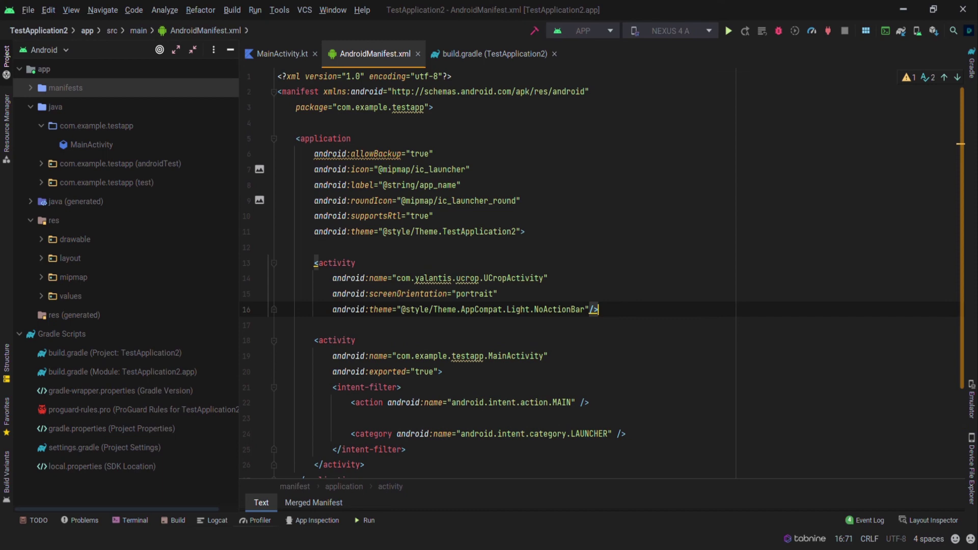
click(282, 54)
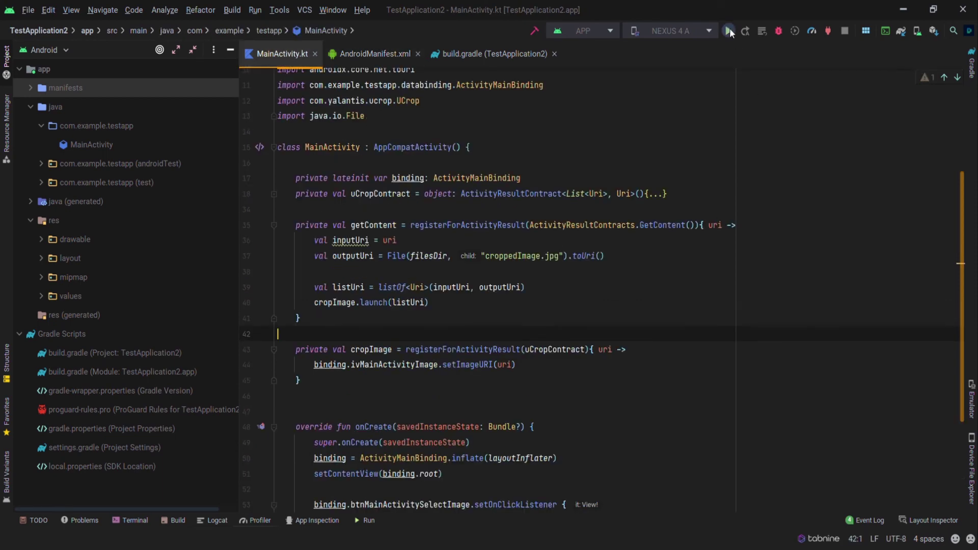
- Run the app, pick the lake photo, enlarge and rotate it, and confirm the crop
click(729, 28)
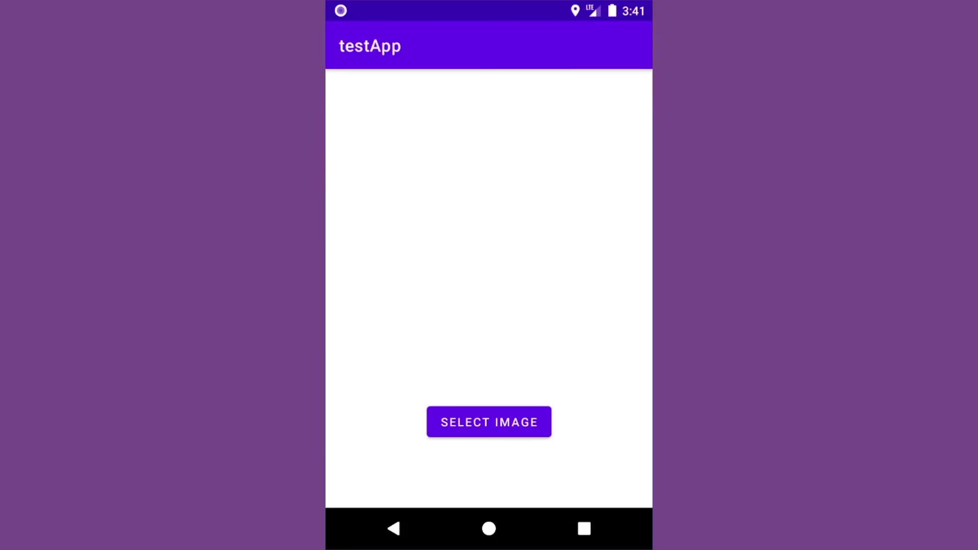
click(495, 418)
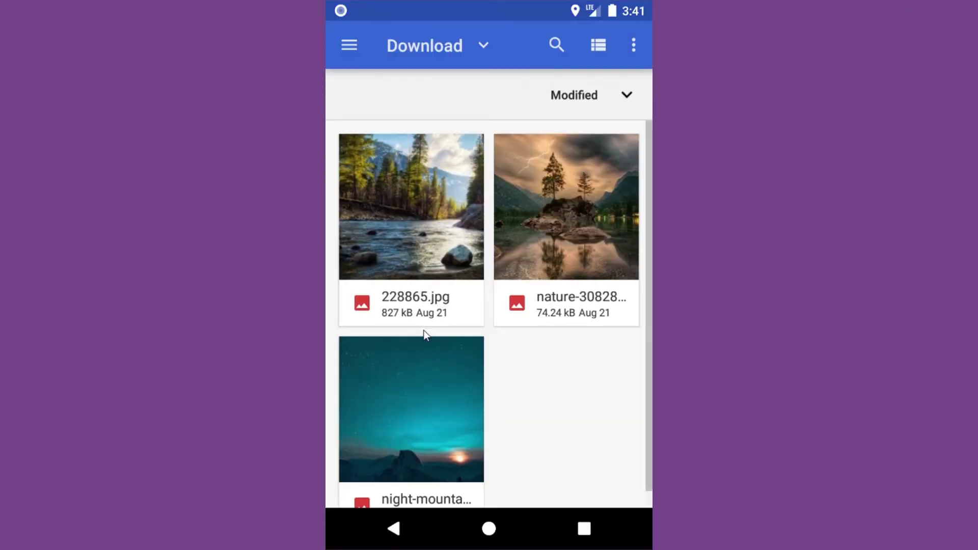
click(561, 201)
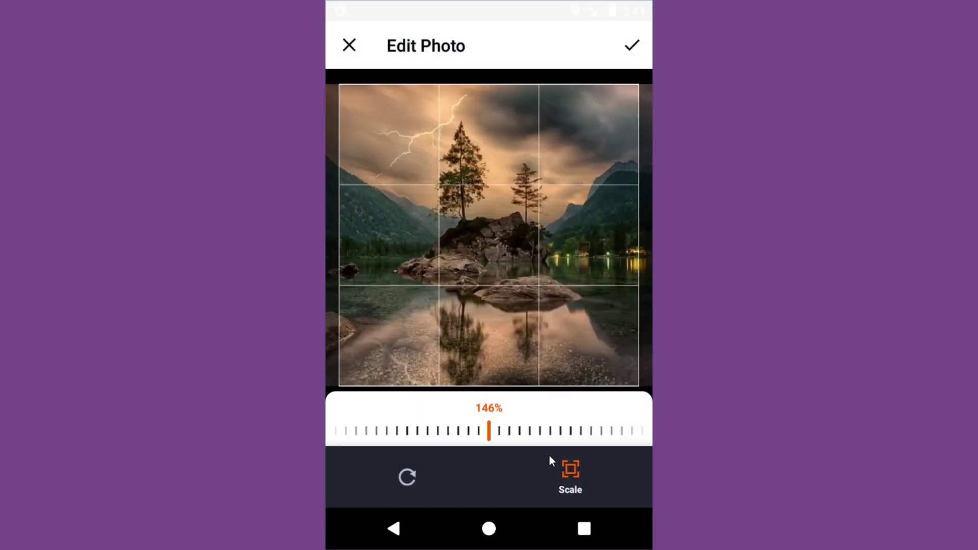
drag(572, 435, 430, 434)
click(408, 476)
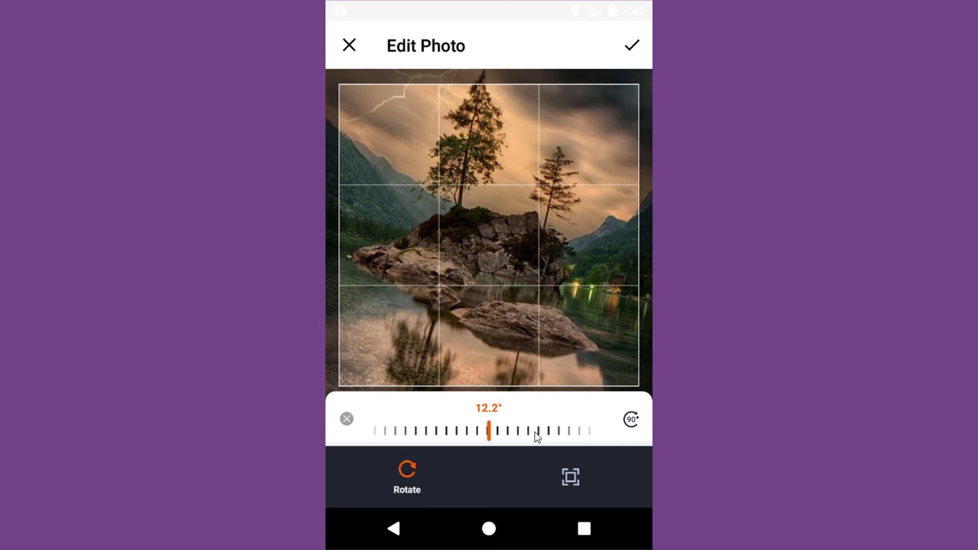
mouse_move(511, 286)
mouse_down()
mouse_move(504, 265)
mouse_move(524, 195)
mouse_up()
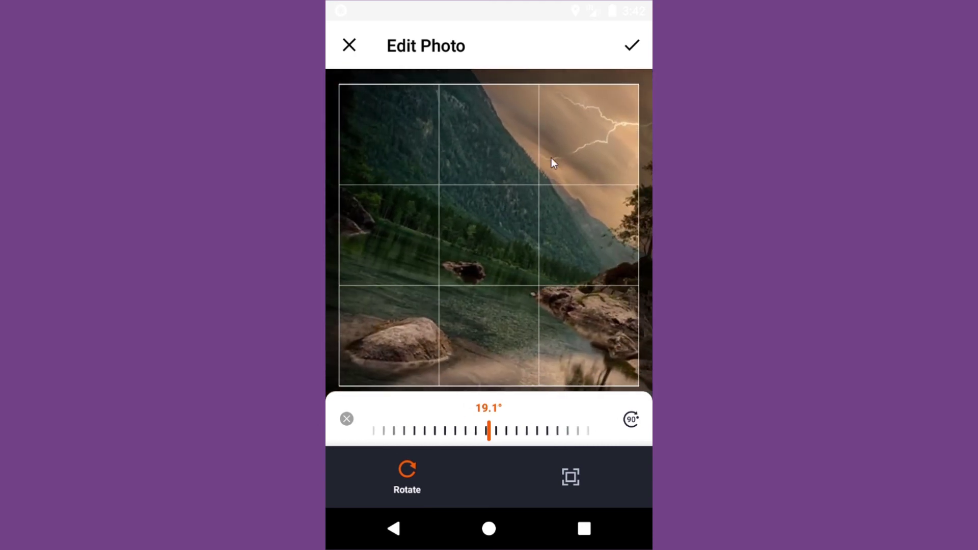
click(633, 45)
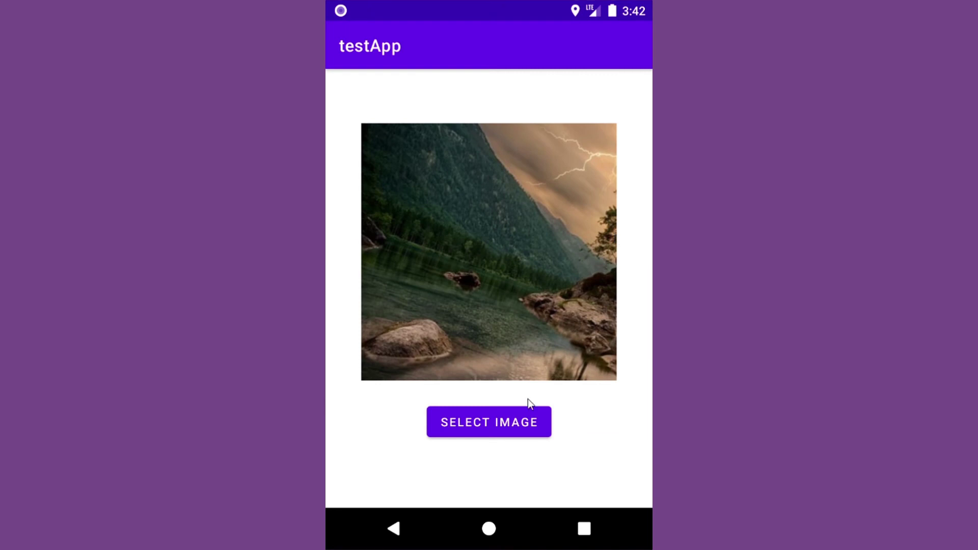